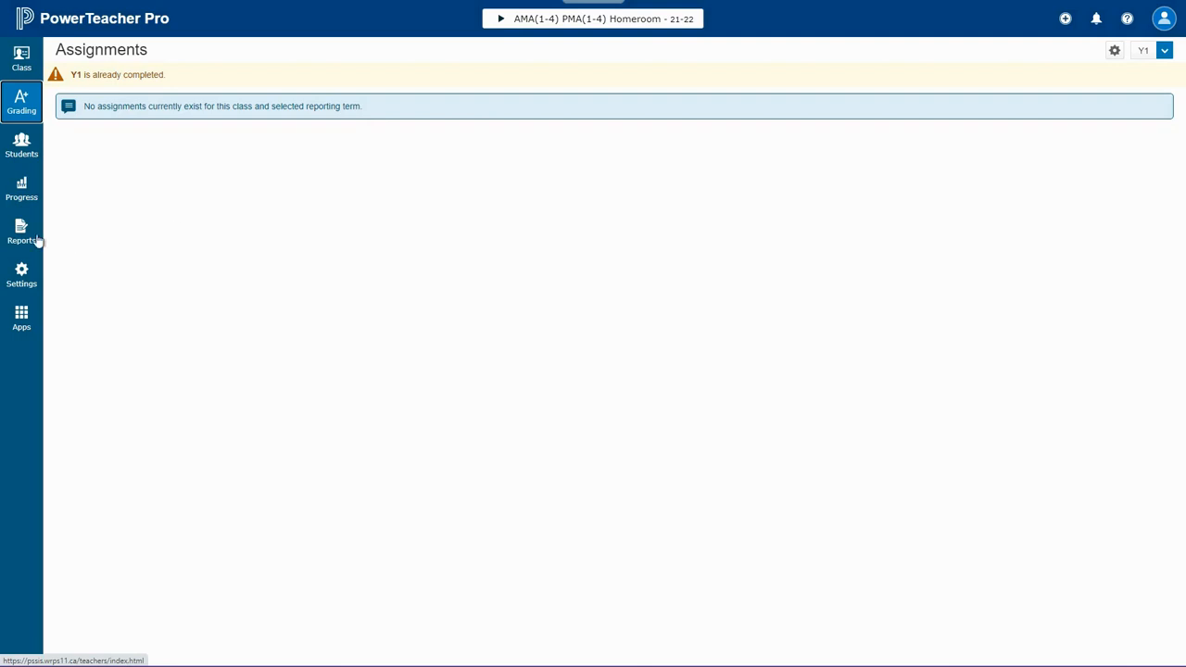
Step: Open the Student Roster report and check that the AMA(1-4) PMA(1-4) Homeroom class is selected
click(22, 236)
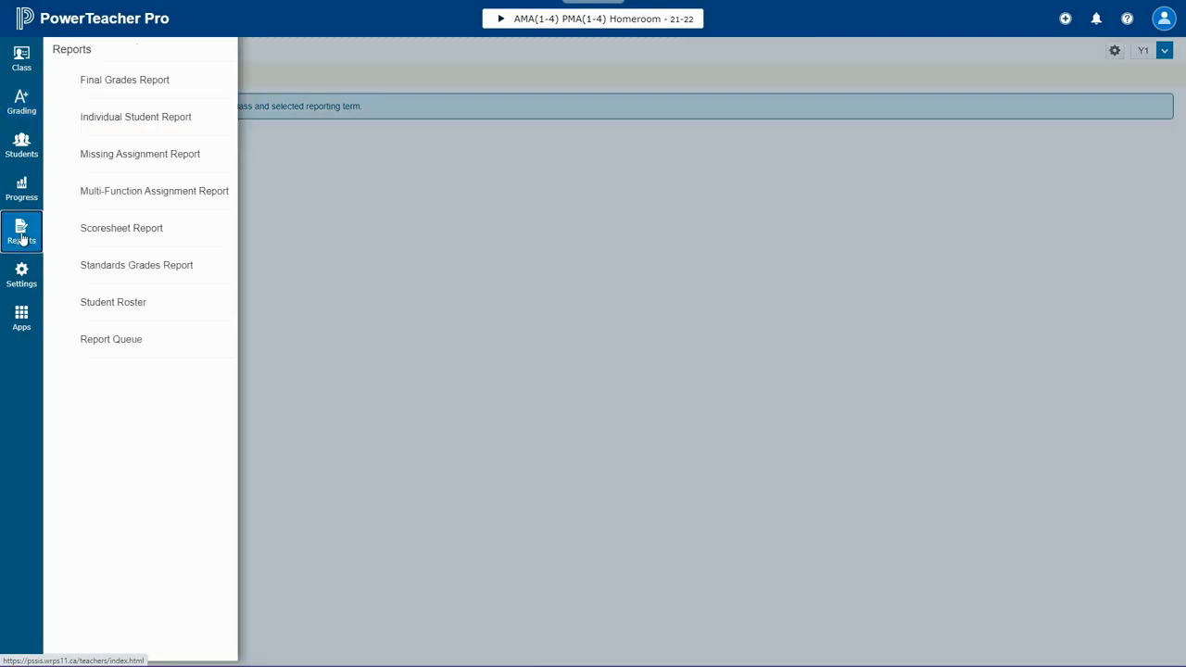
click(133, 304)
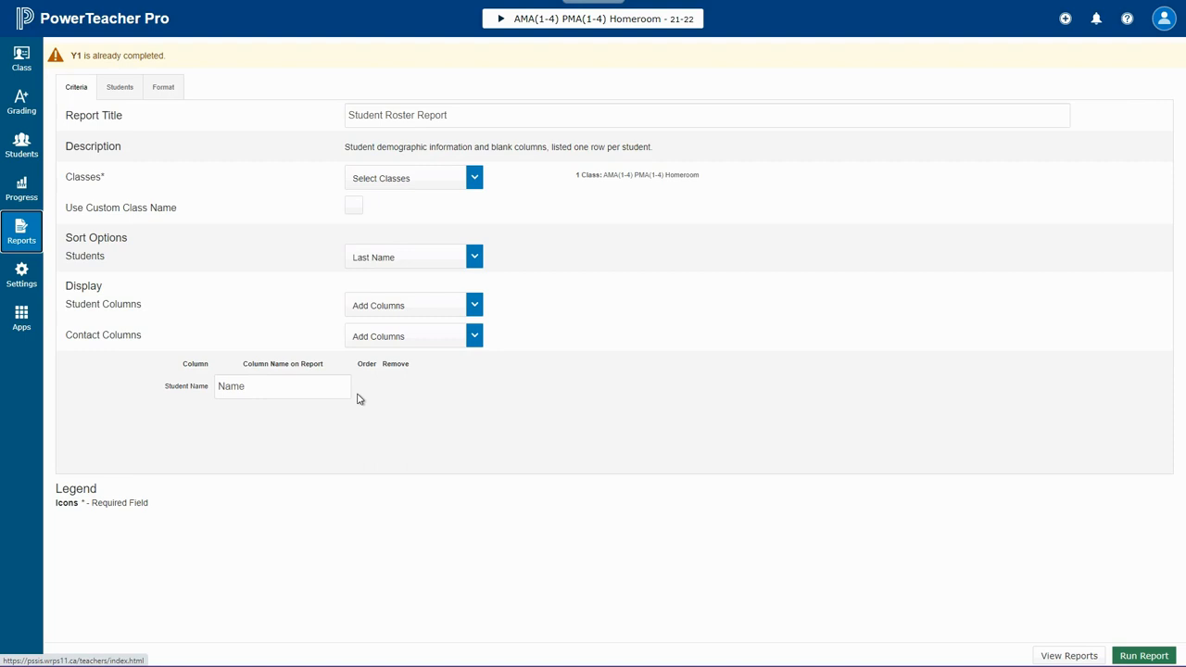
click(474, 182)
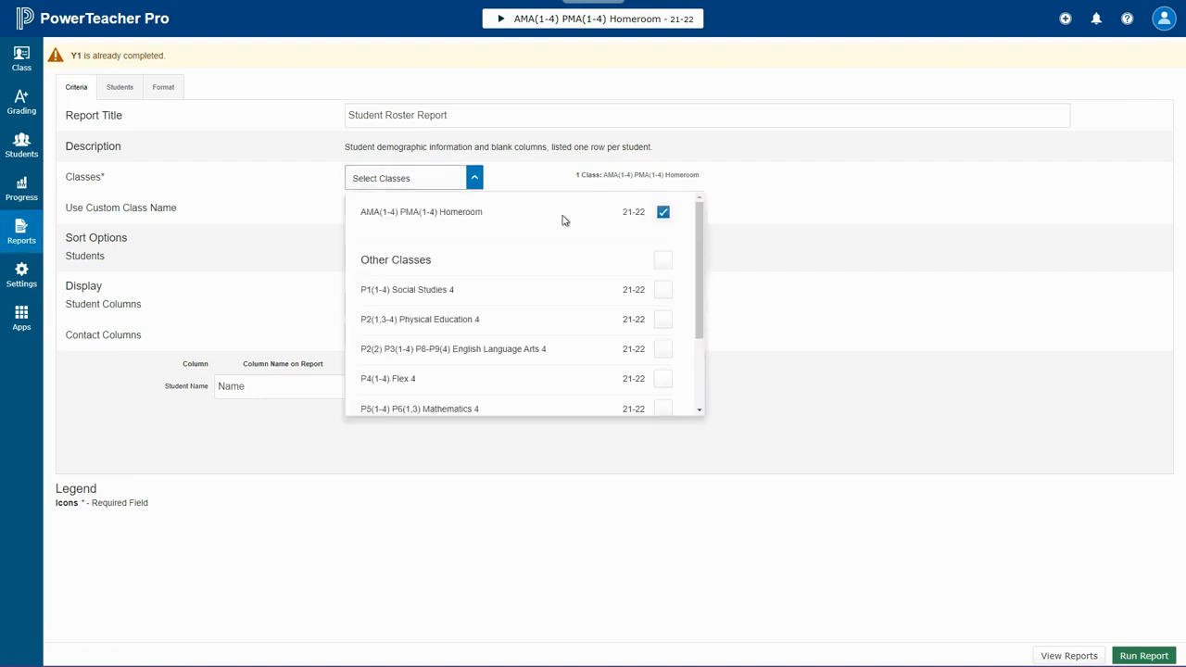
click(757, 224)
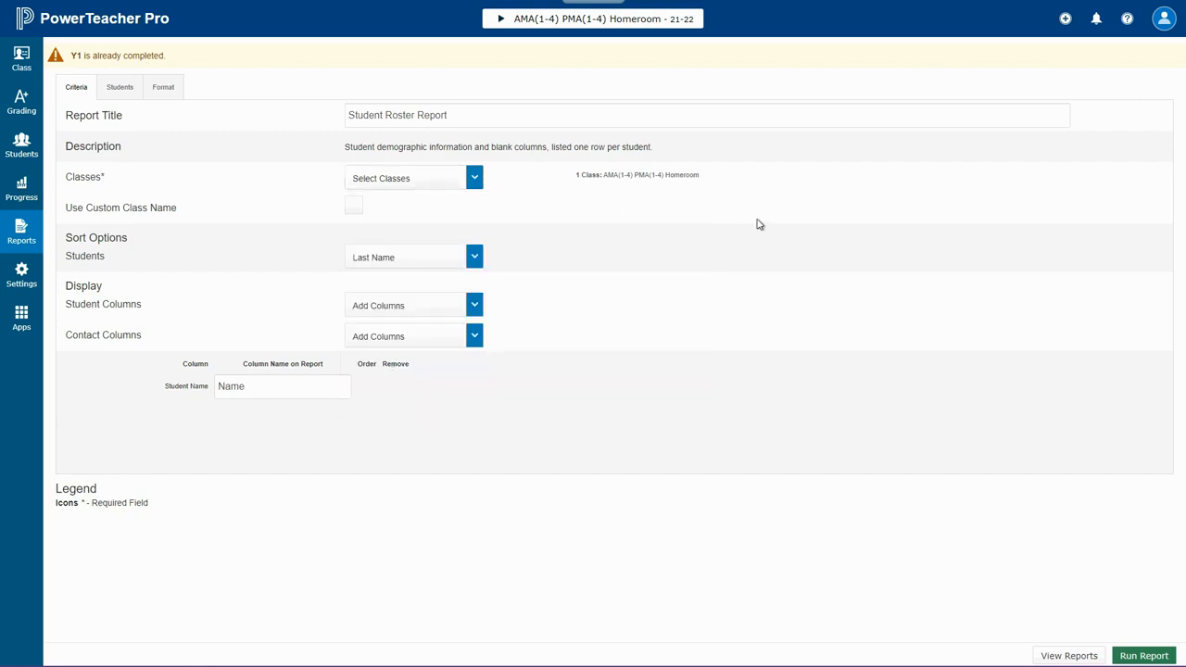
Step: Replace the report title with Class List
drag(450, 116, 300, 129)
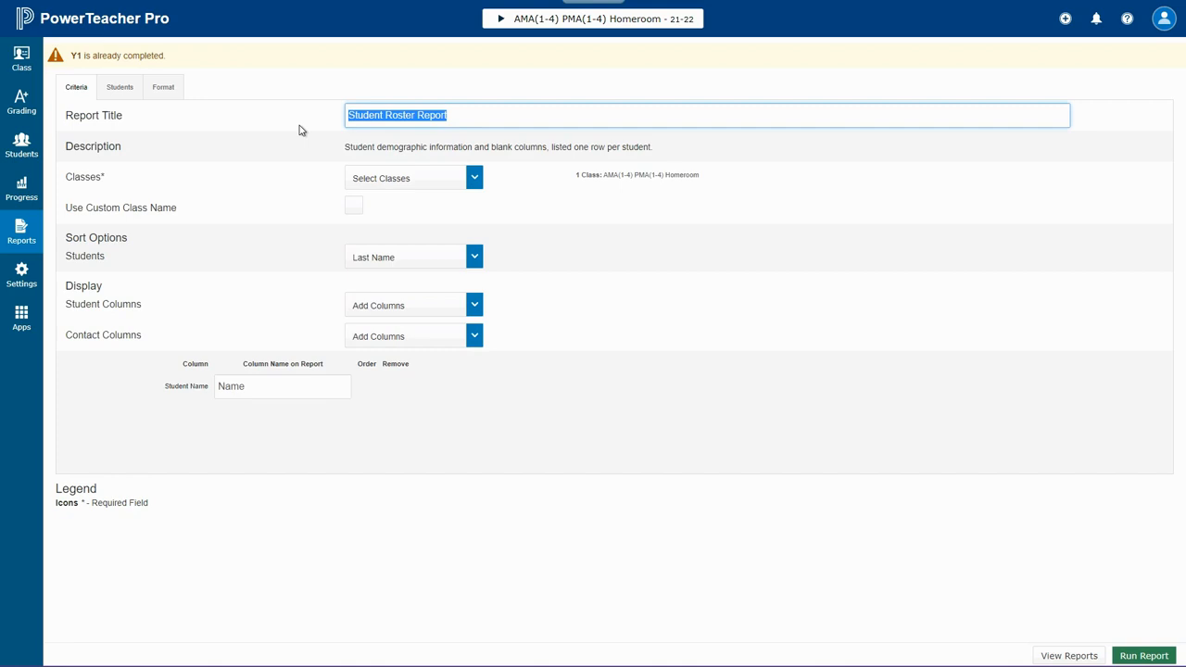
text(Class List)
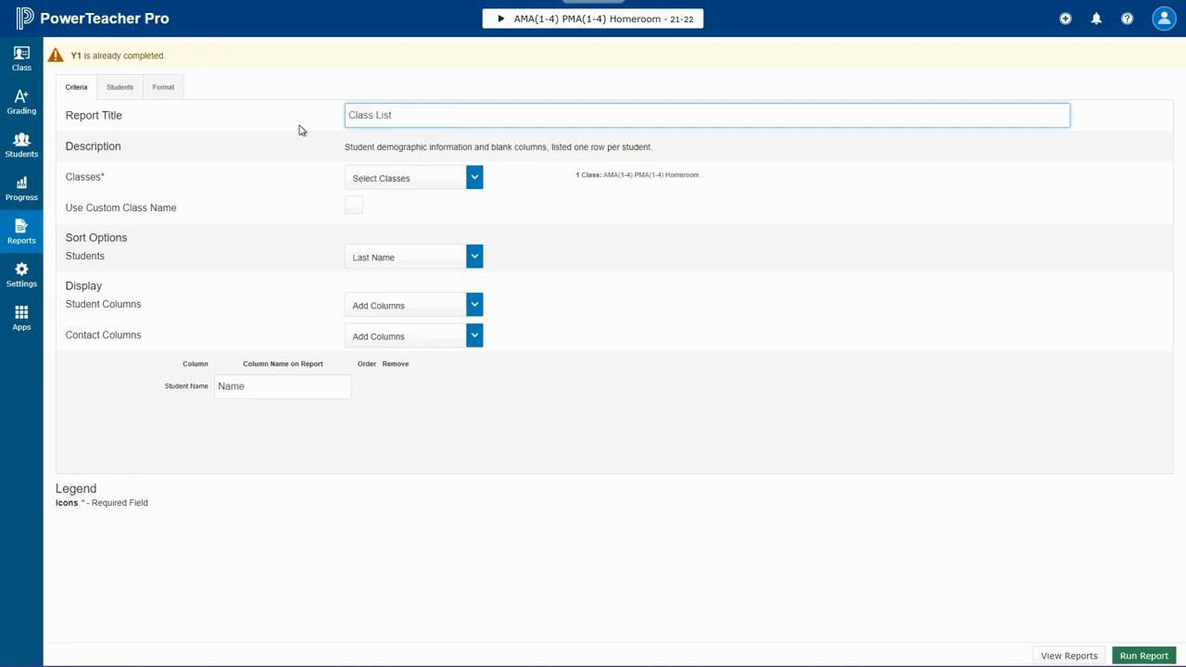
click(300, 130)
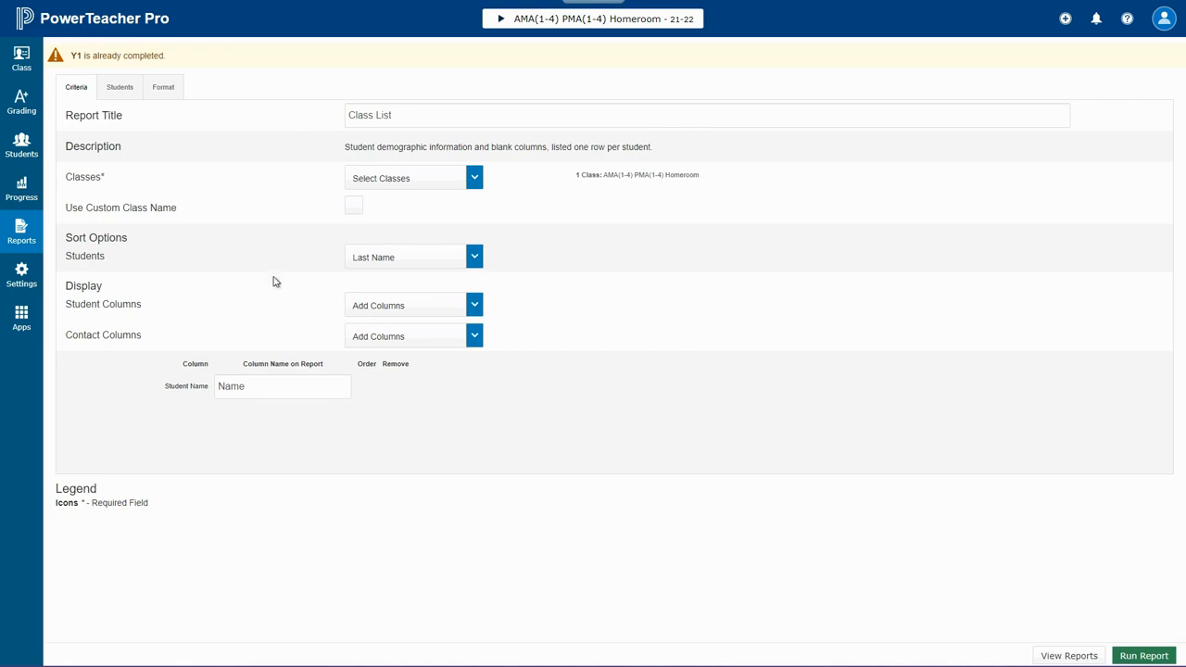
Step: Add the Student Number column to the roster report's student columns
click(476, 306)
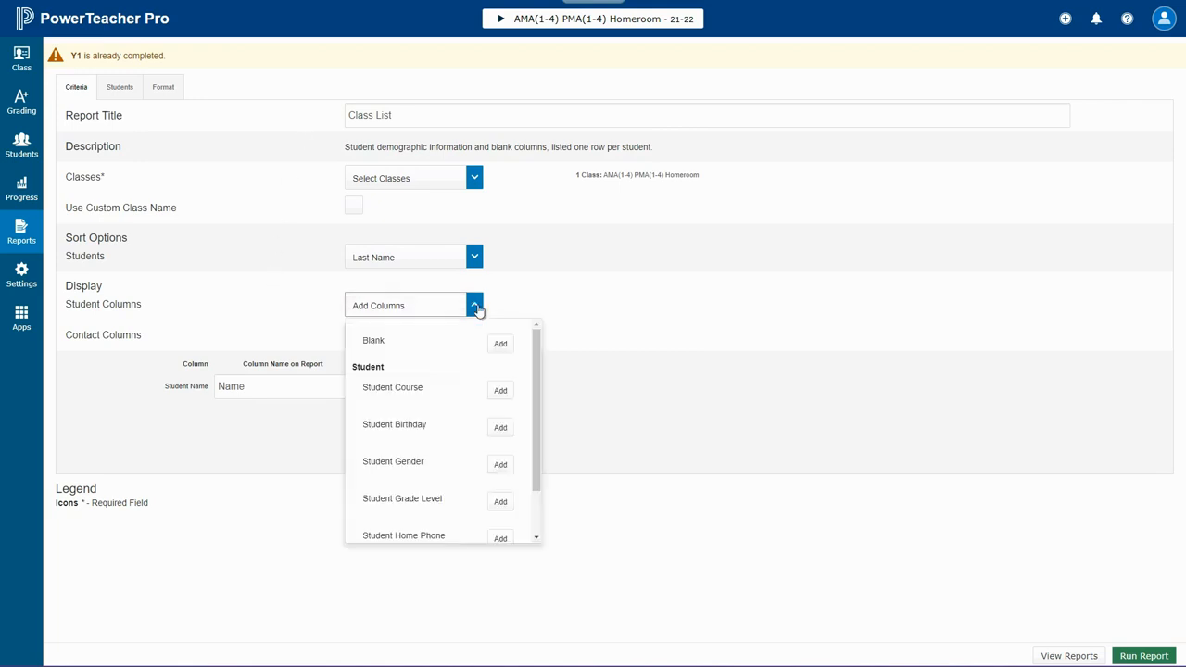
scroll(496, 396, down, 2)
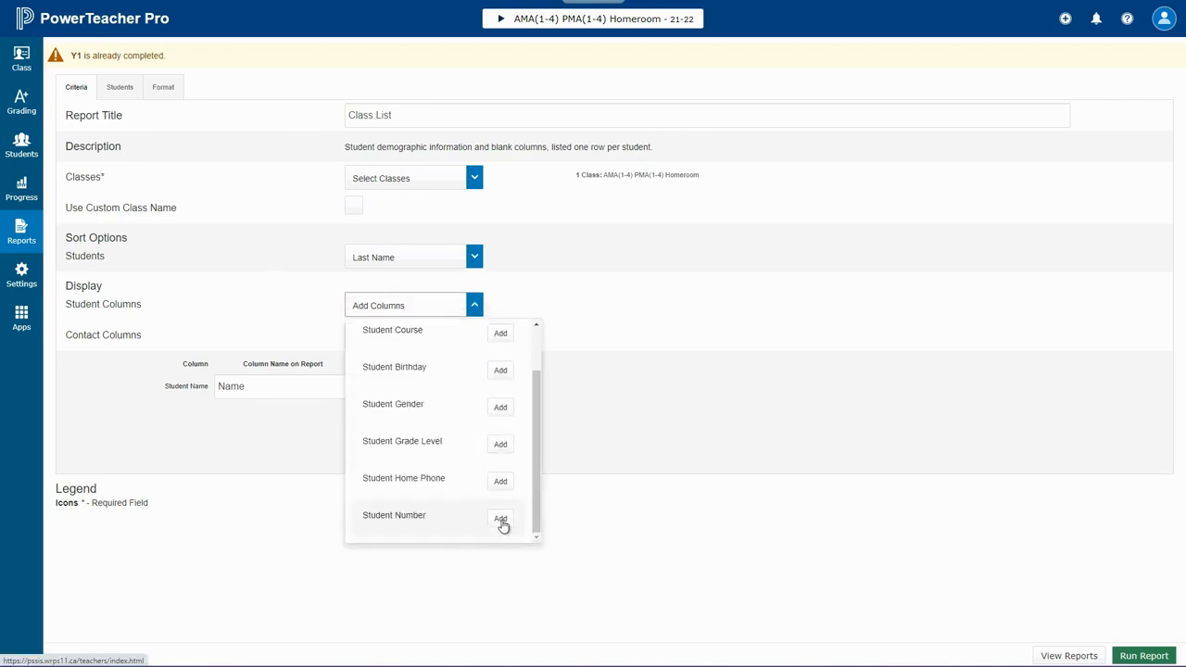
click(501, 521)
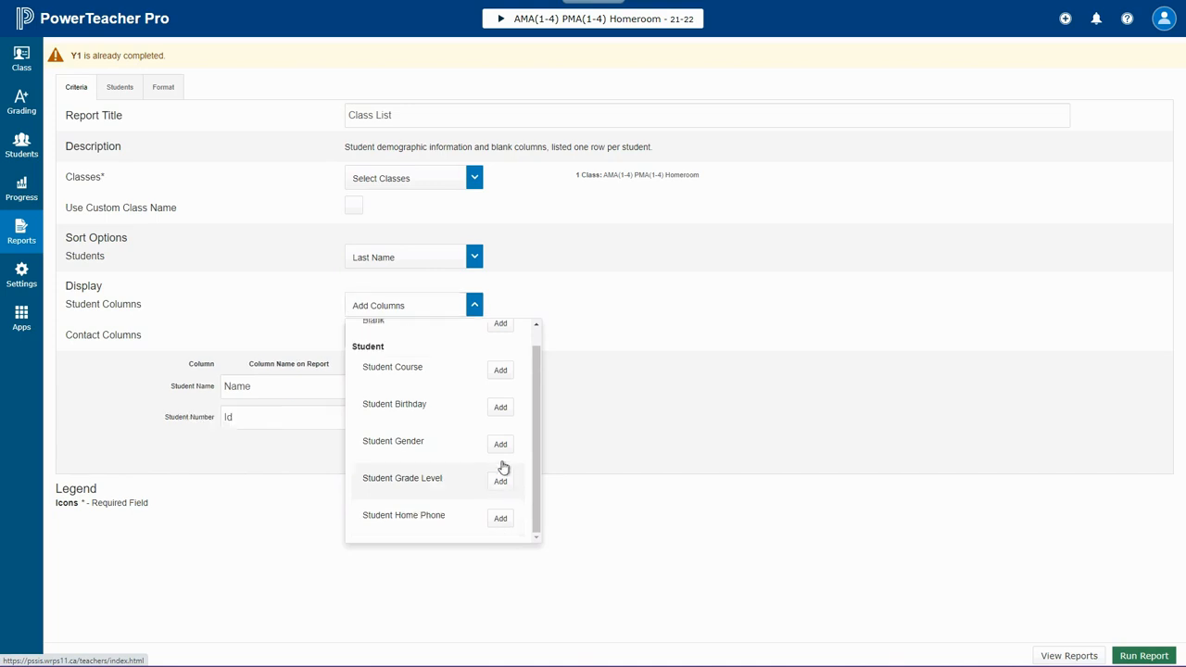
scroll(500, 411, up, 1)
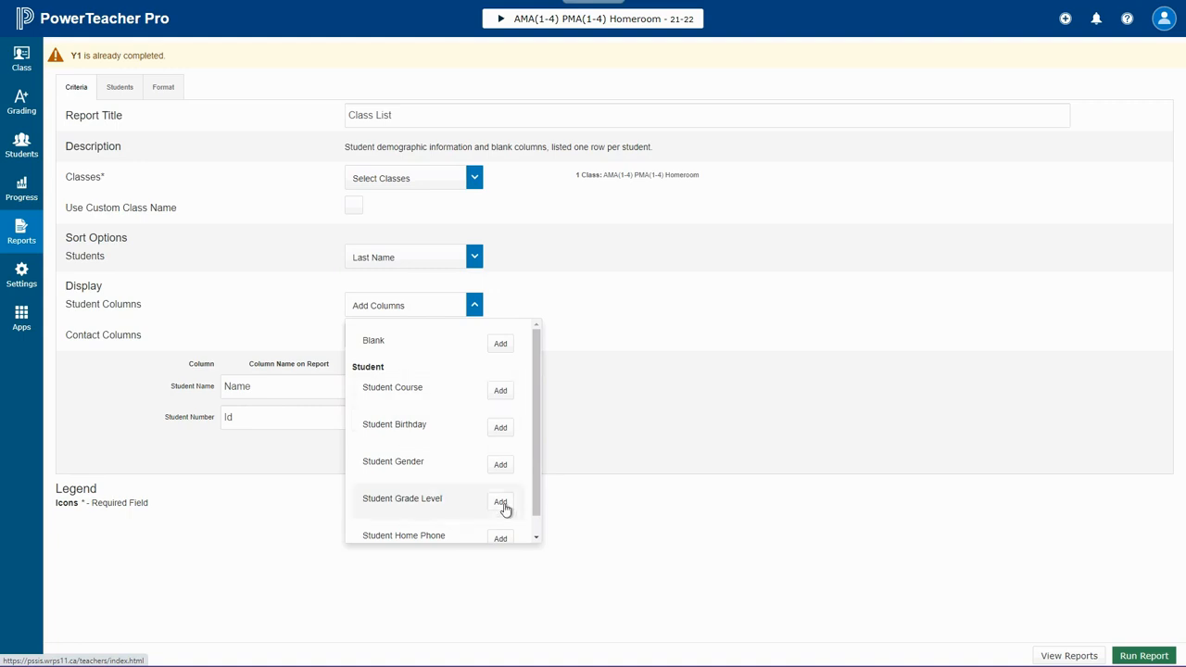
click(584, 517)
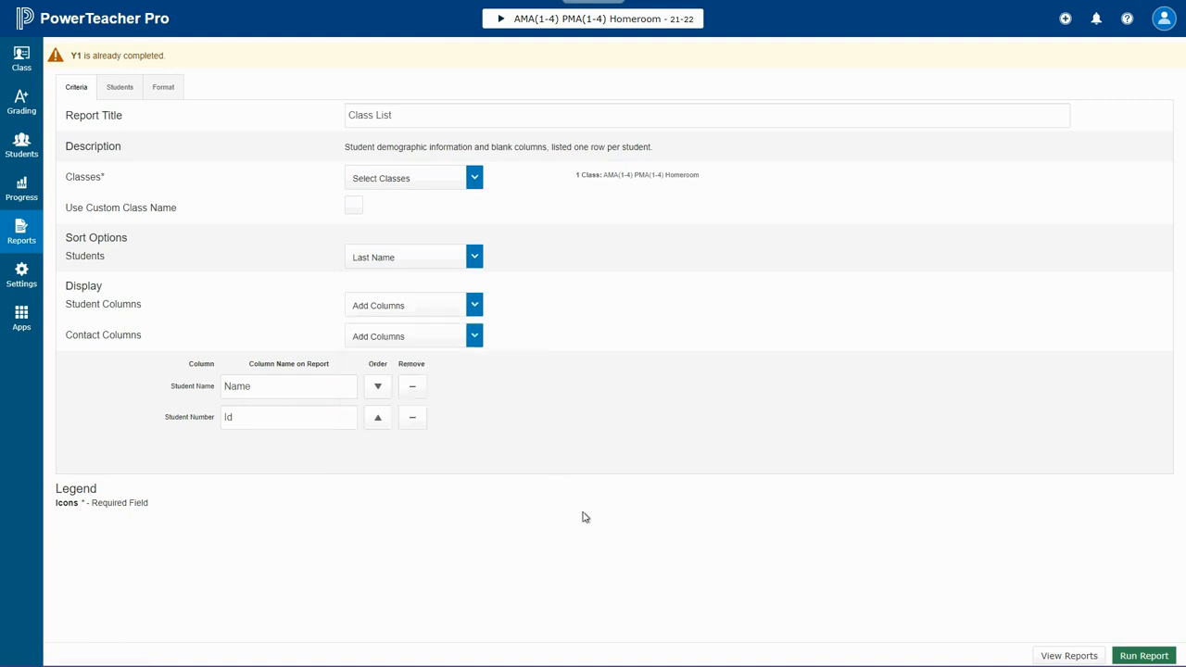
Step: Review the available contact columns and the students included in the report
click(474, 337)
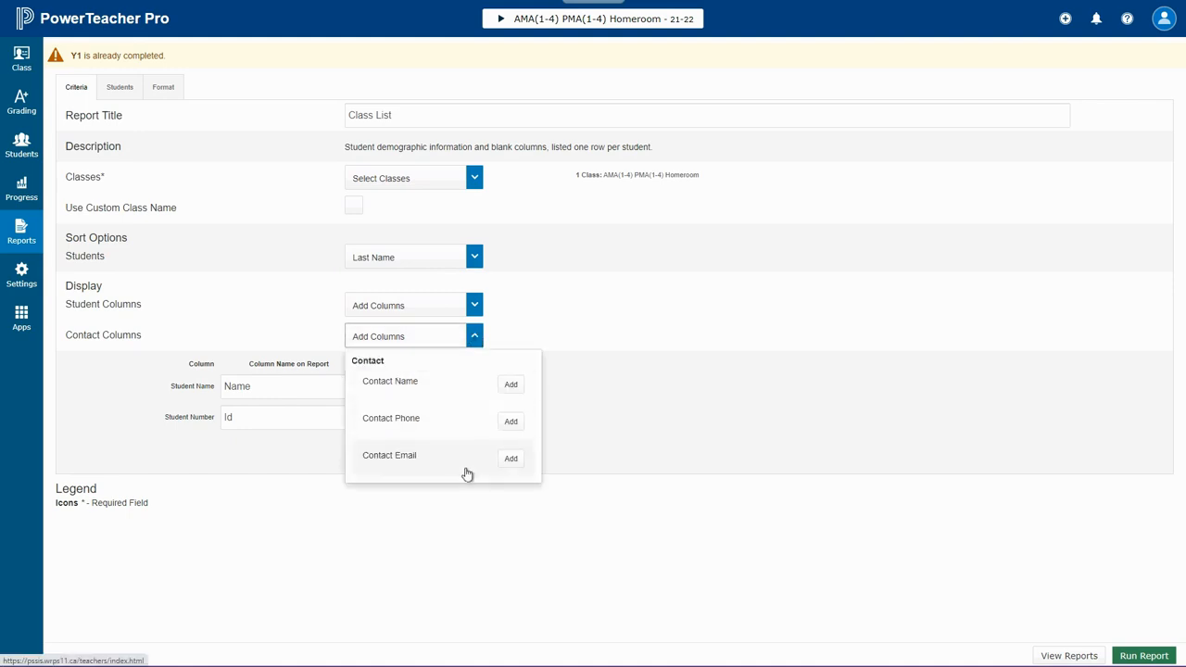
click(462, 540)
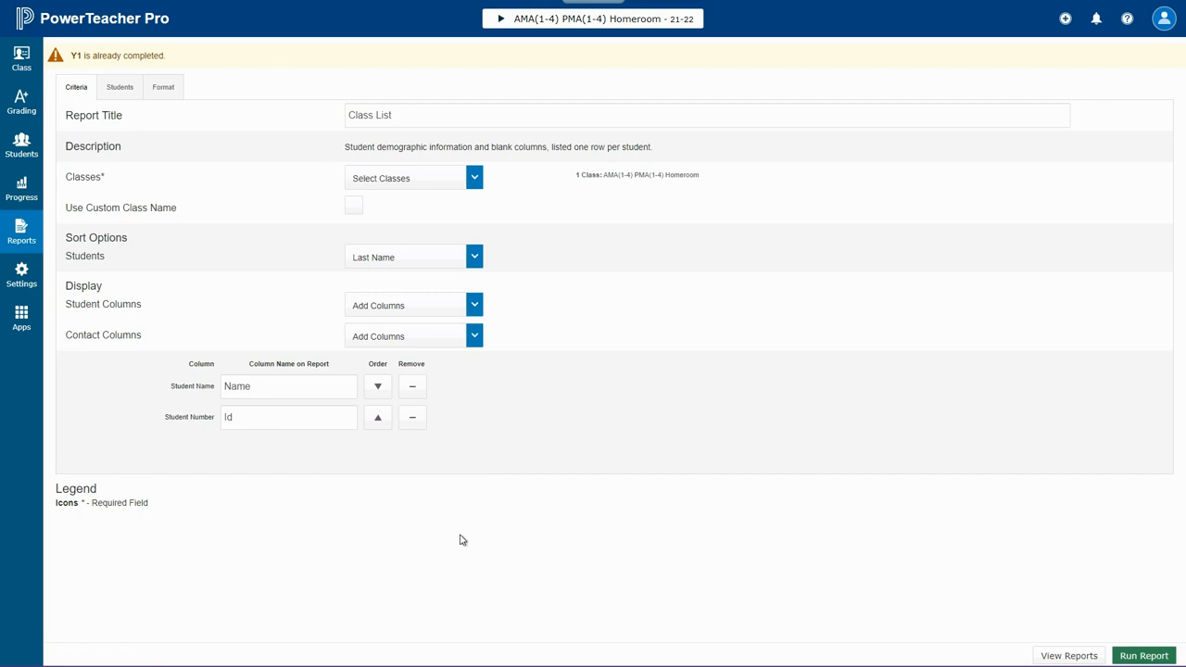
click(128, 93)
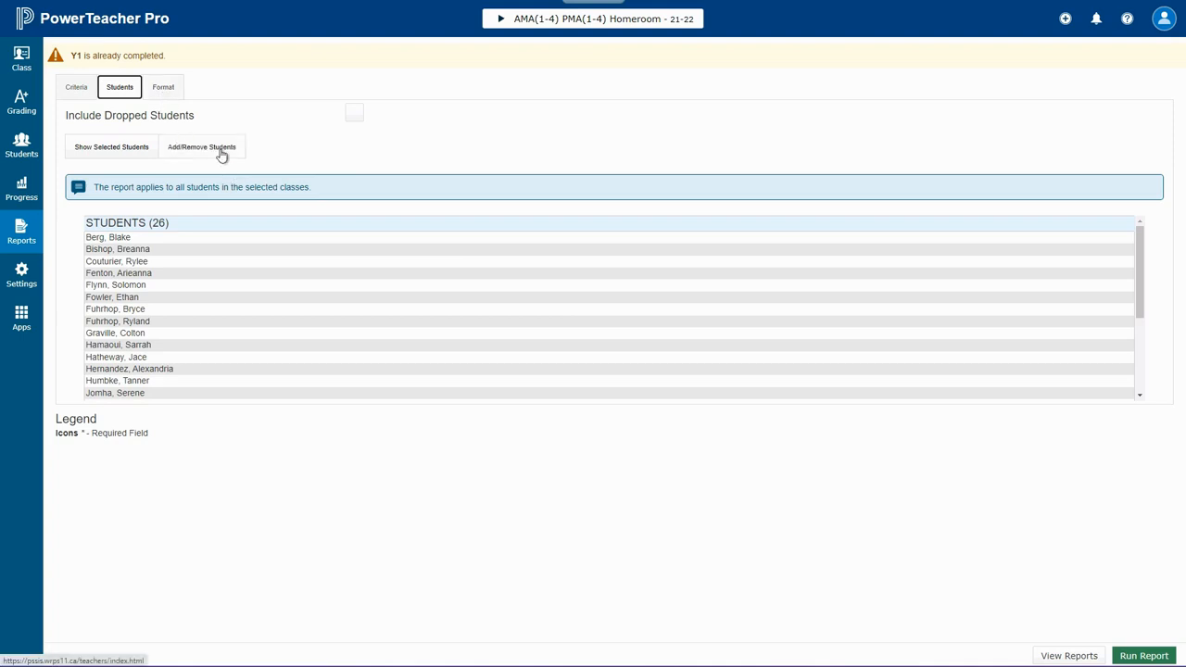
Step: Set the report format to Portrait orientation with Excel output and run the report
click(171, 93)
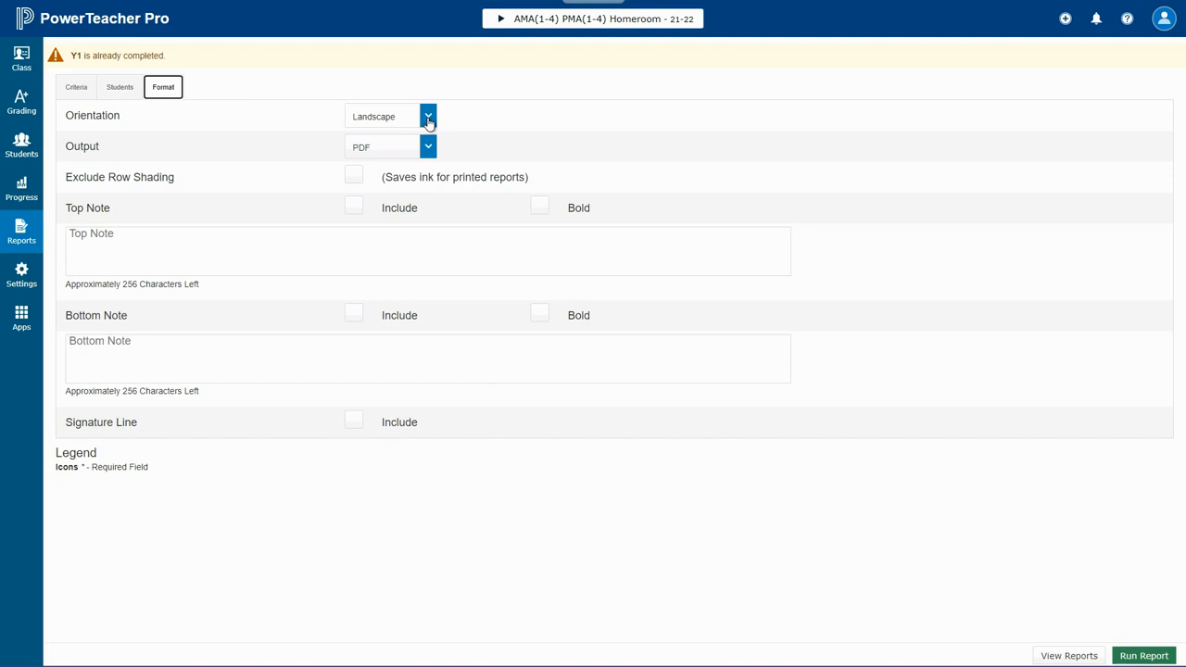
click(428, 118)
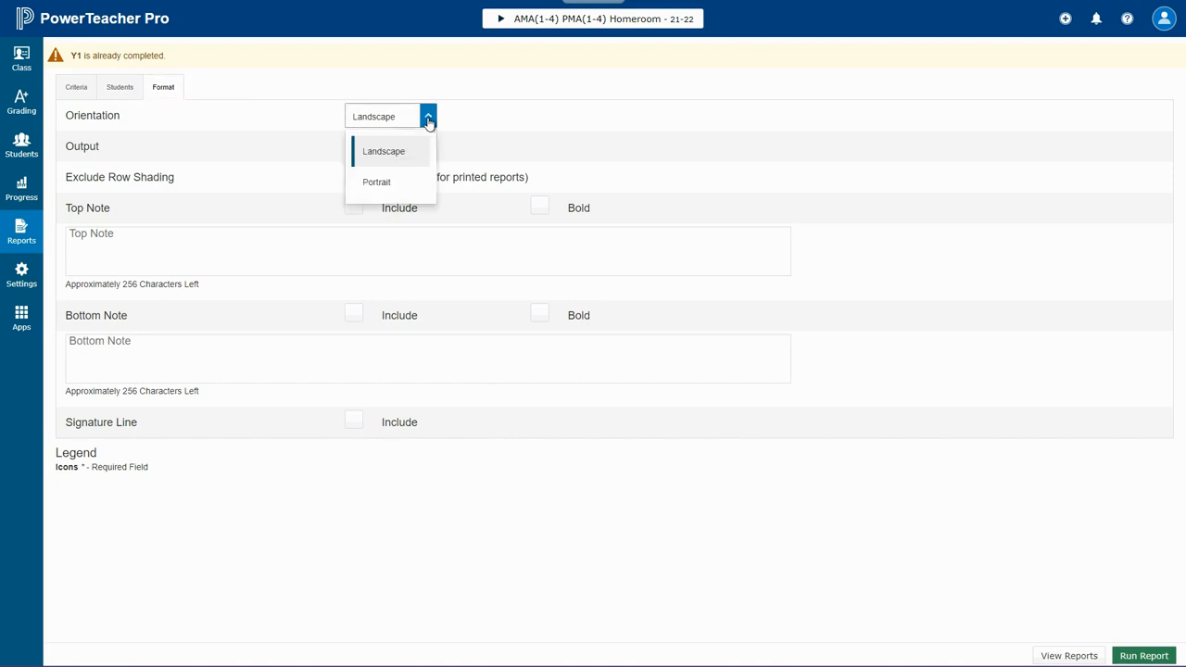
click(408, 188)
click(427, 149)
click(410, 215)
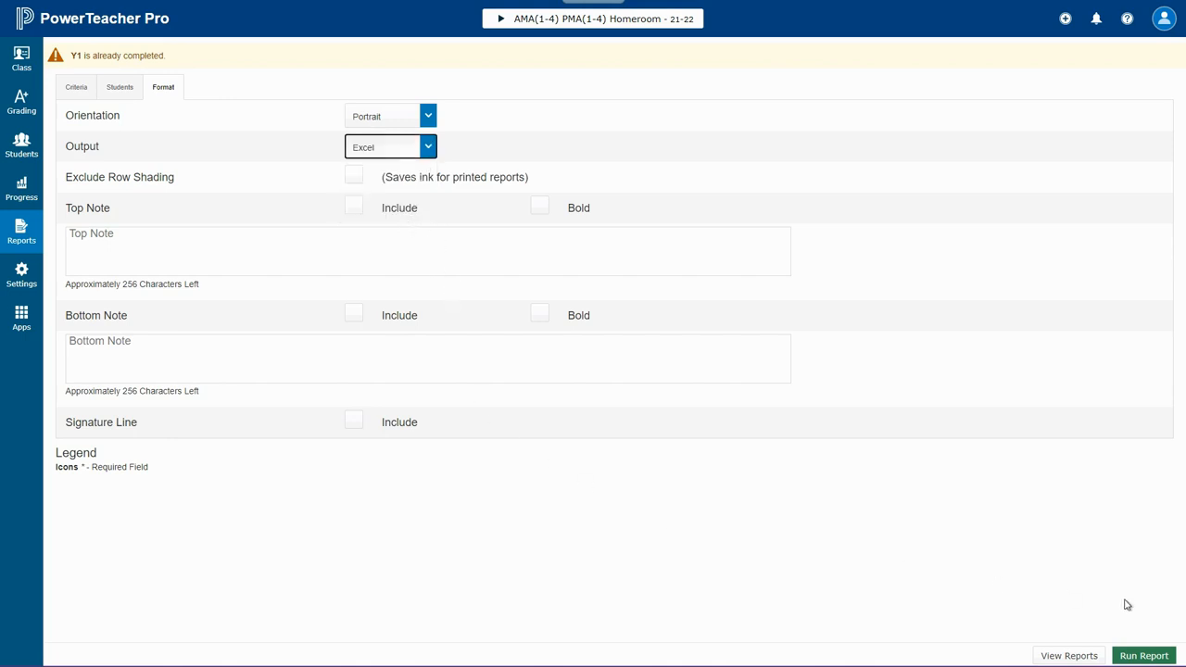
click(1145, 656)
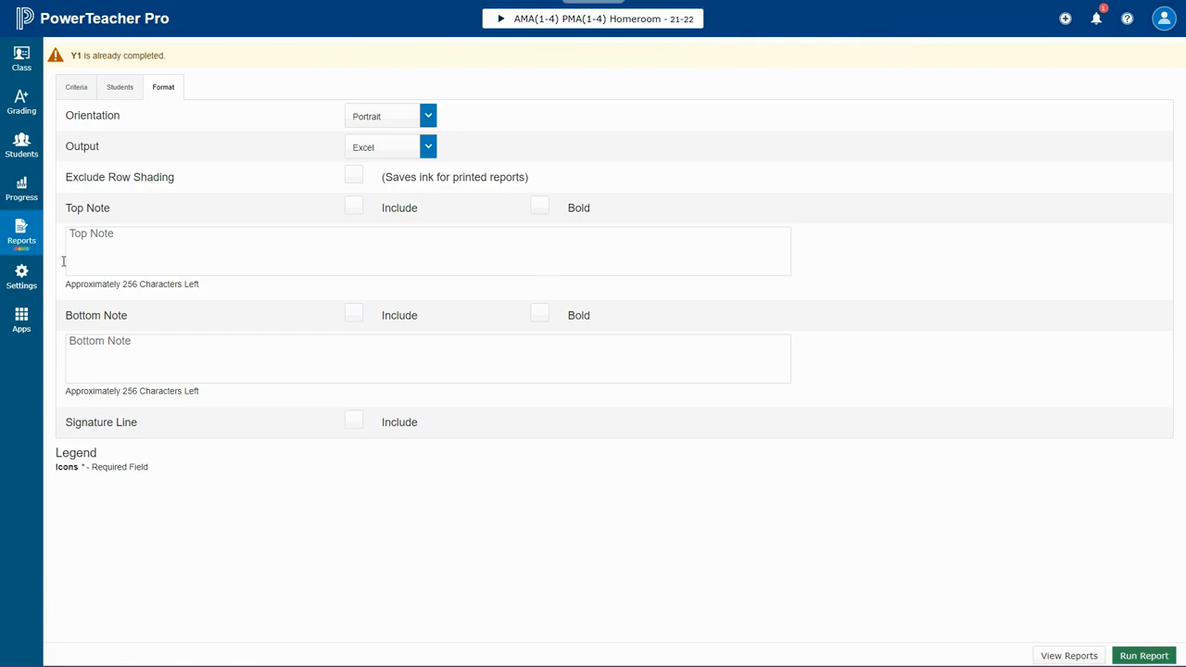
Step: Open the report queue and download the completed Class List report
click(23, 233)
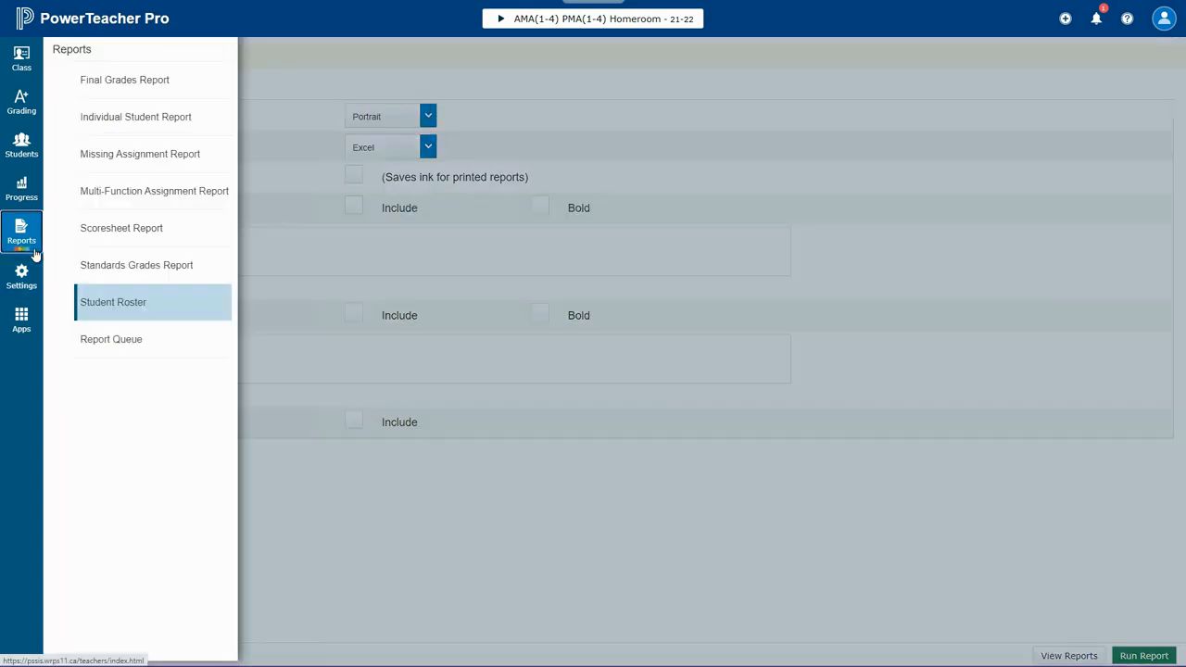
click(110, 340)
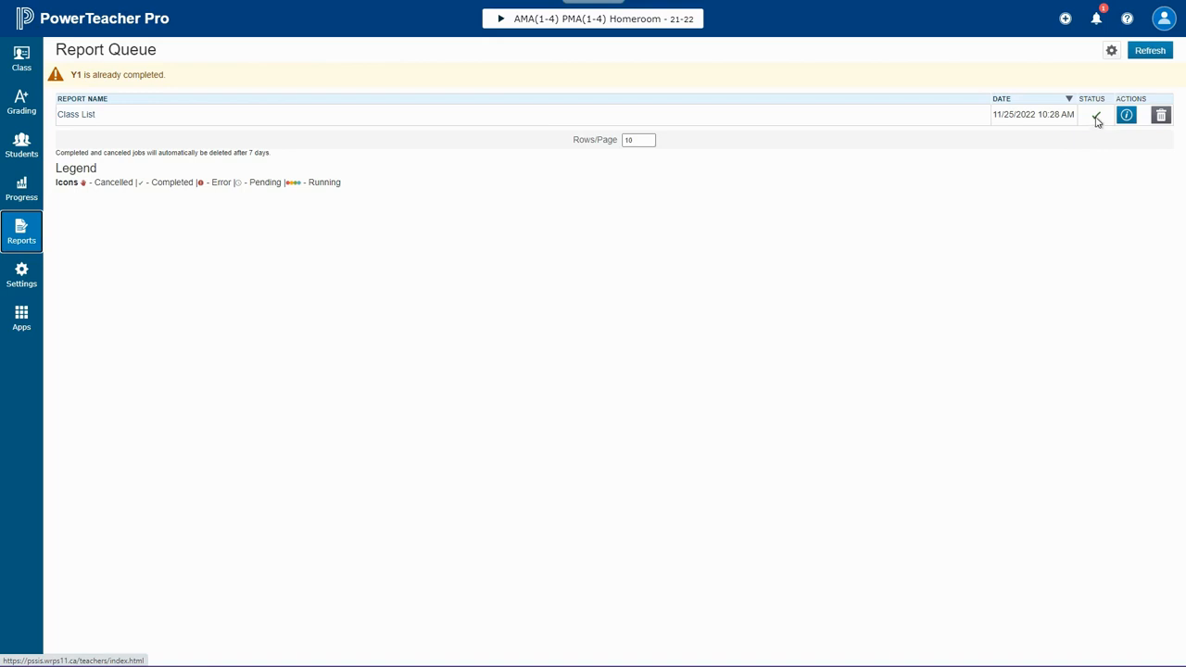
click(80, 114)
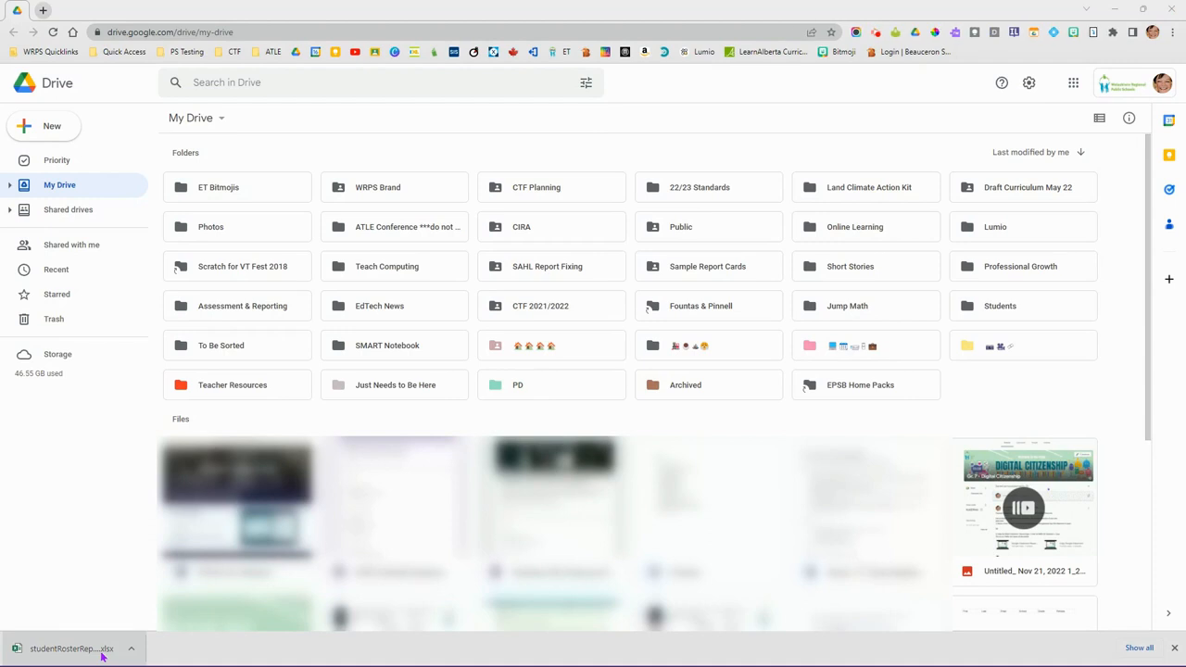
Step: In Google Drive, upload the downloaded student roster .xlsx file to My Drive and open it as a spreadsheet
drag(102, 656, 593, 417)
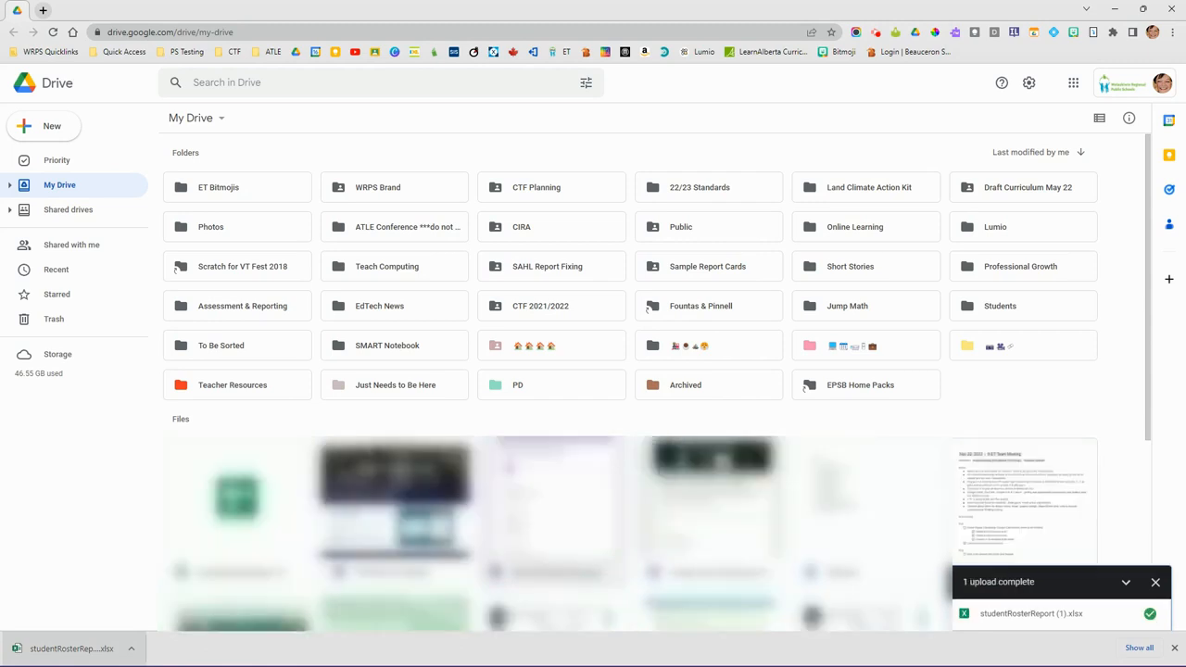
double_click(251, 573)
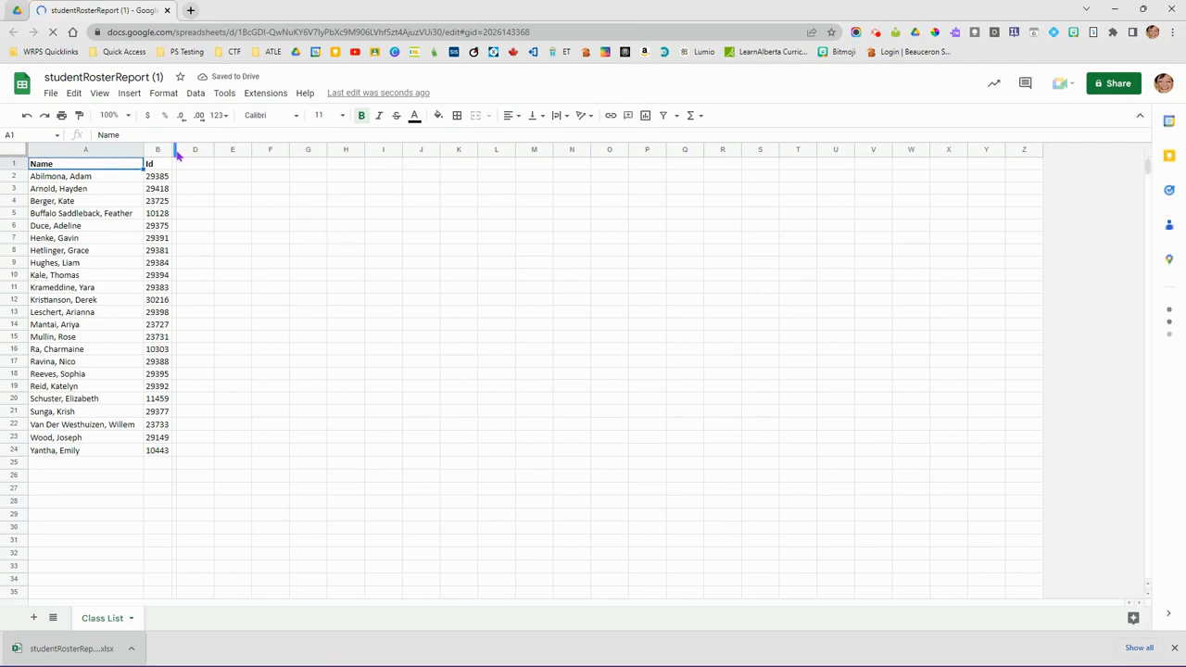
drag(176, 150, 292, 164)
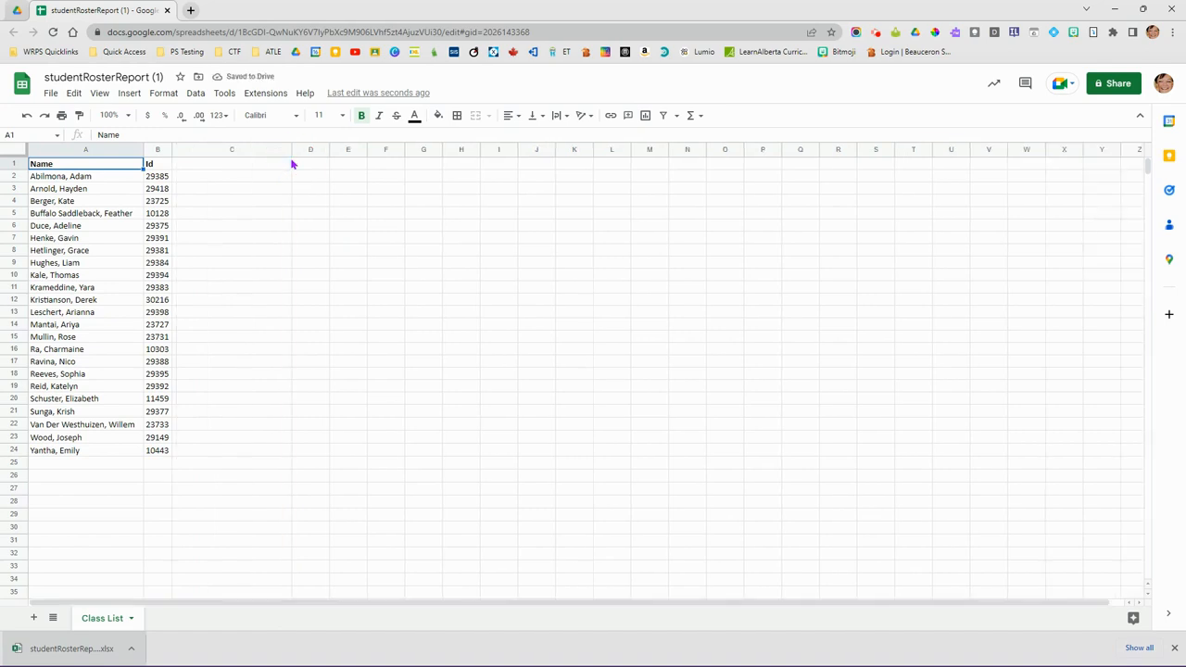
click(188, 180)
text(@wrps11.ca)
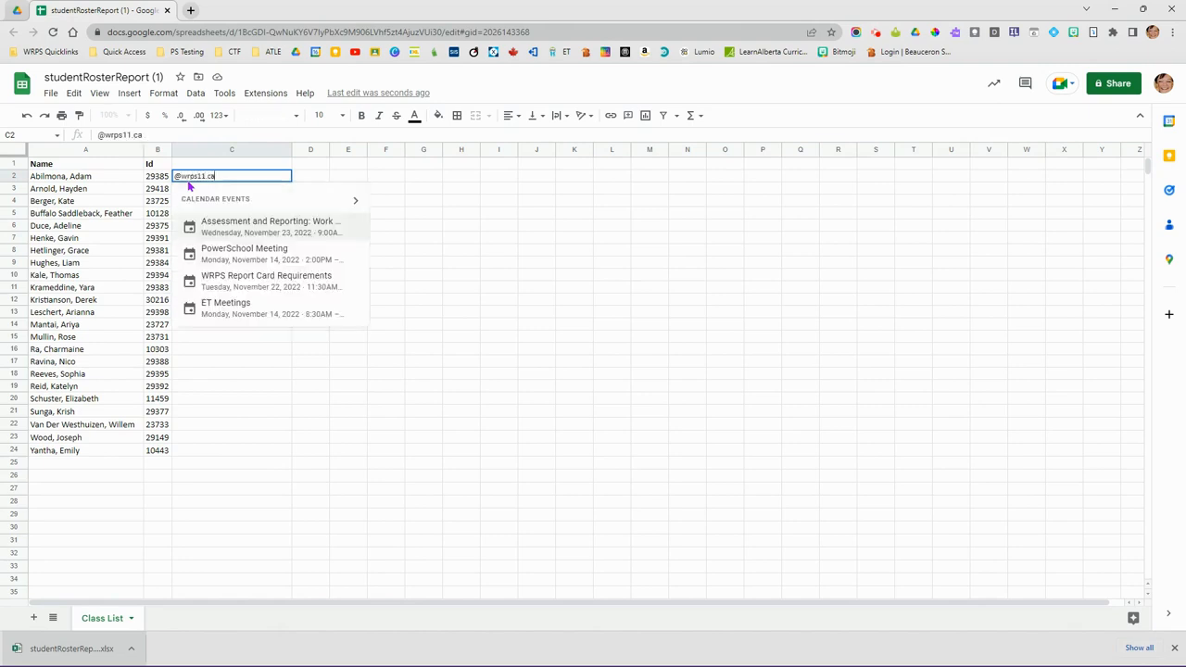
click(197, 450)
click(258, 177)
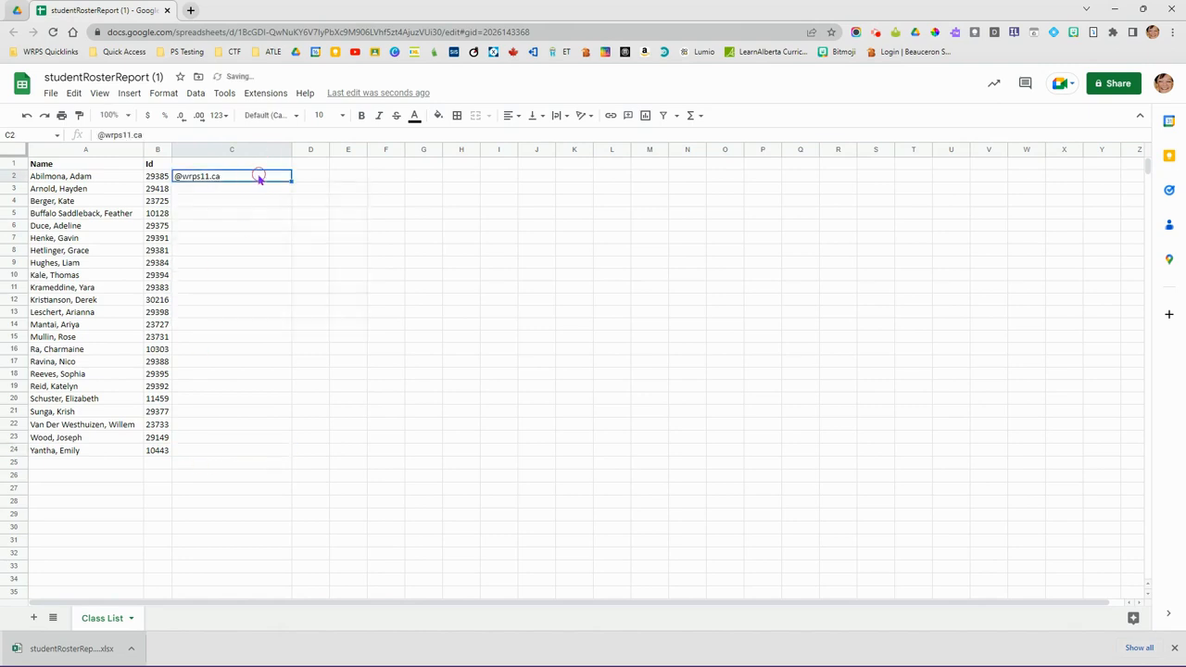
drag(290, 182, 292, 456)
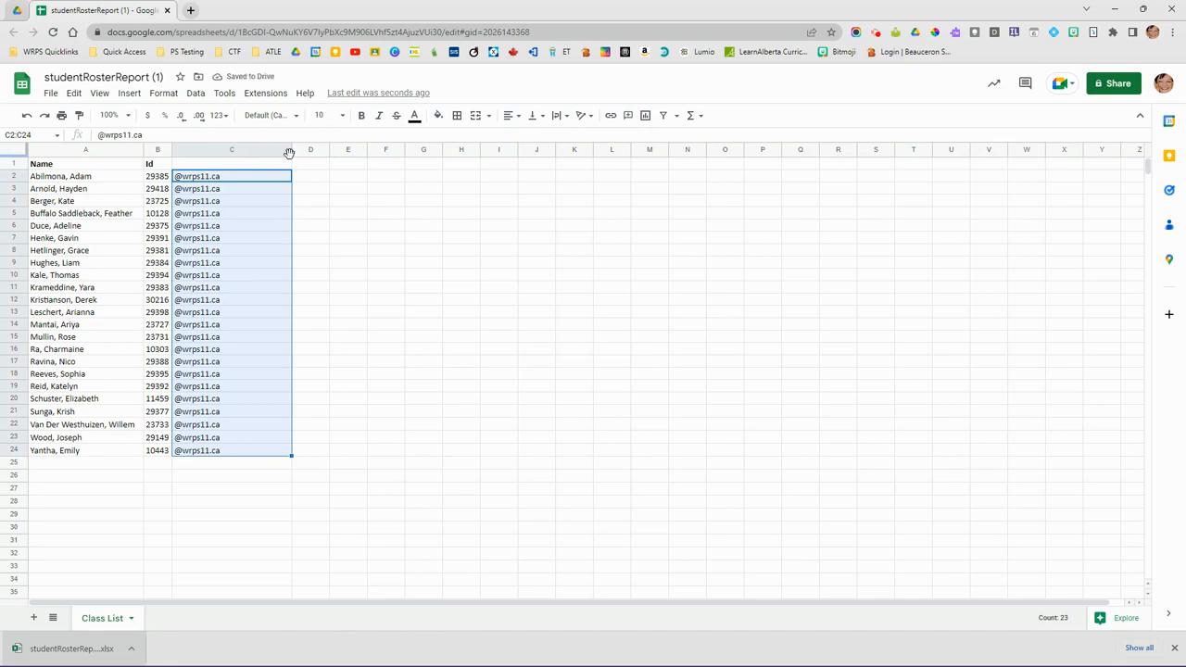
Step: Widen column D, enter the formula =B2&C2 in D2 and autofill it down through row 24
drag(329, 148, 403, 150)
click(313, 183)
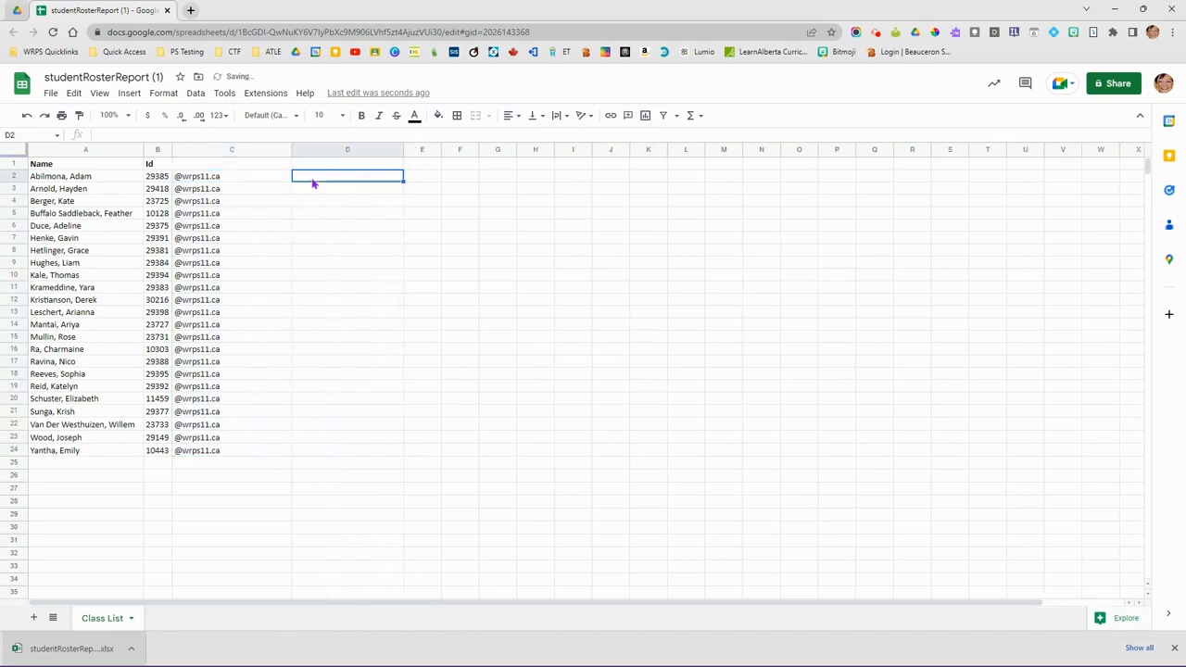
text(=)
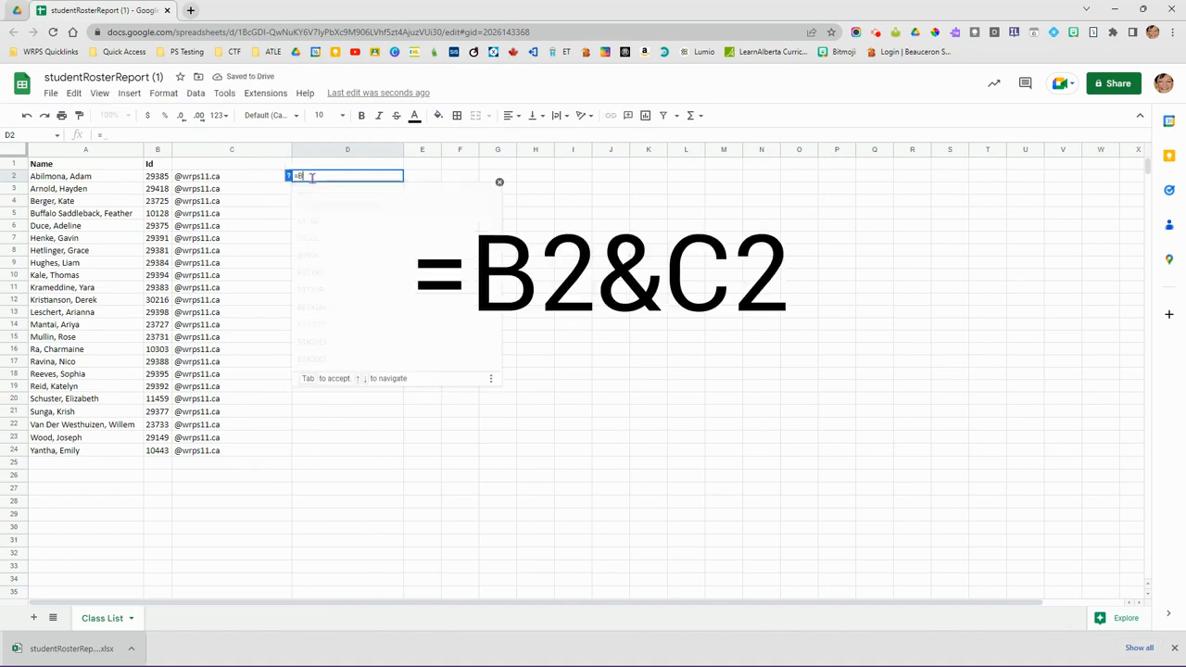
text(B2&C2)
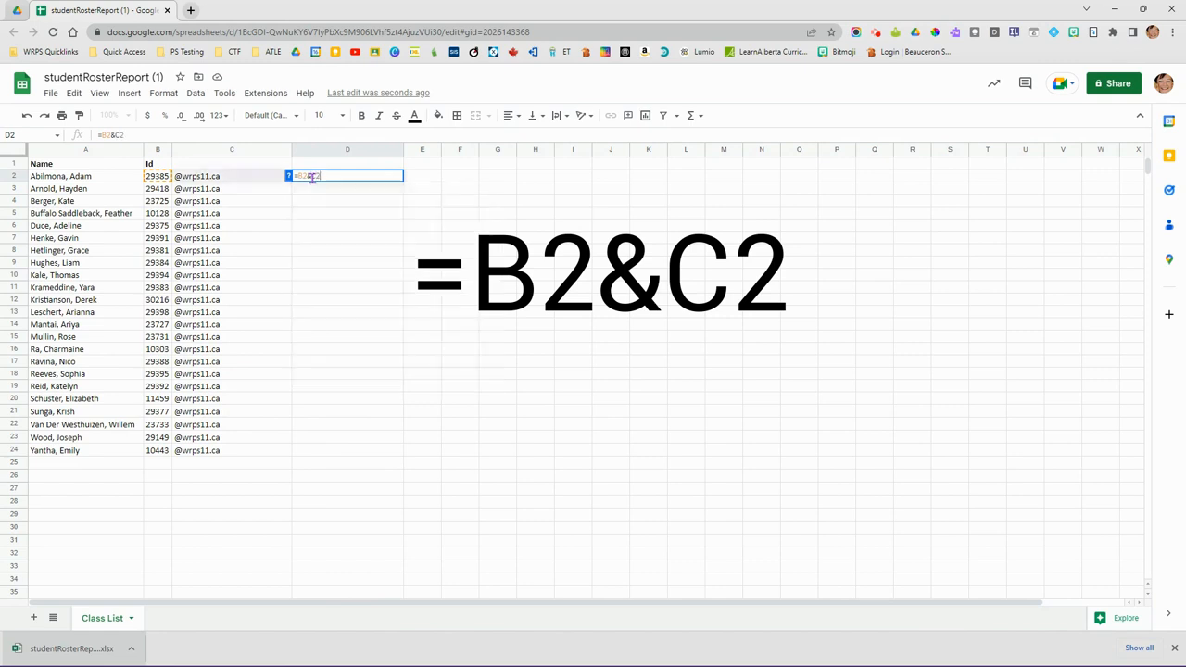
key(Return)
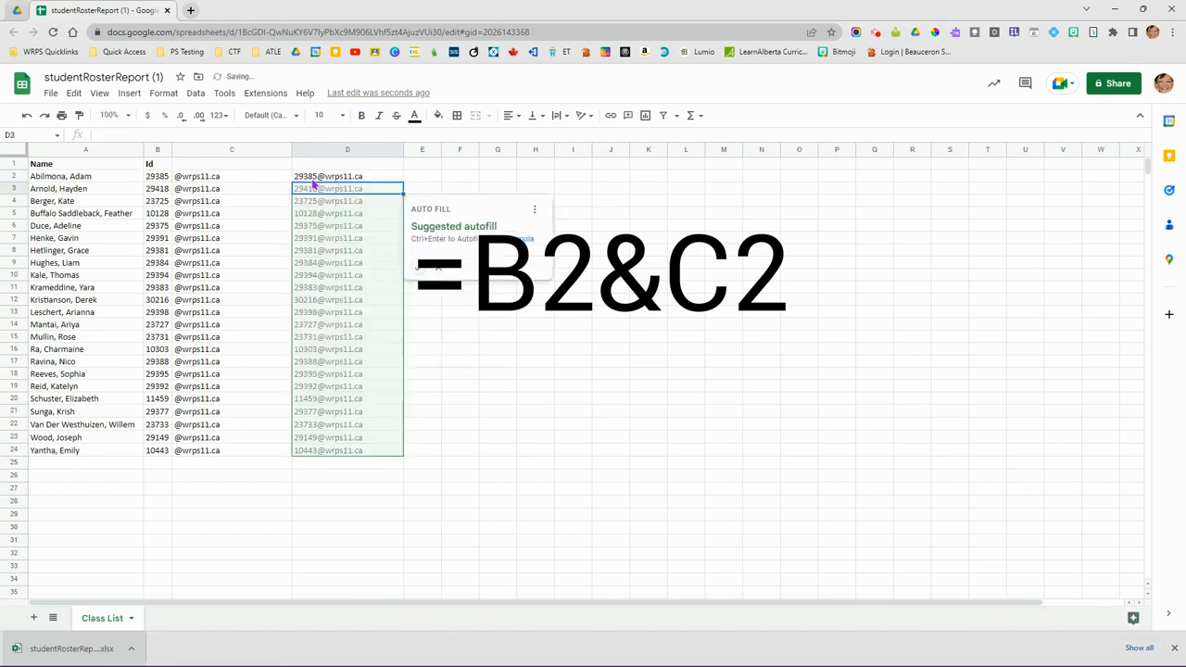
click(419, 268)
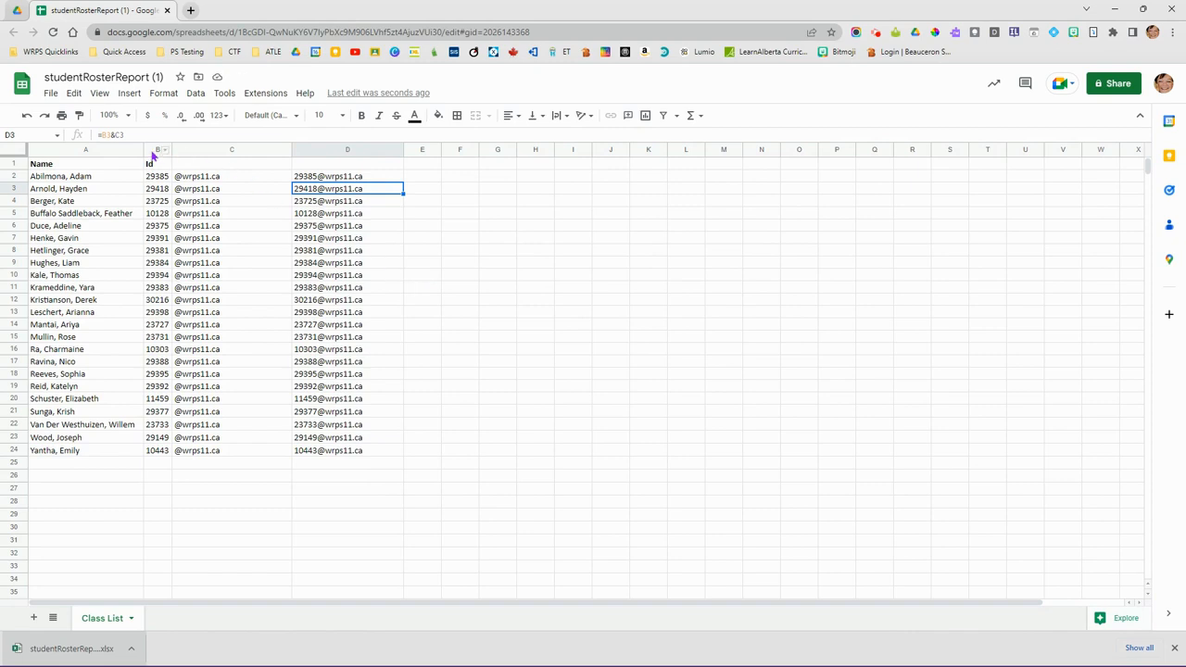
Step: Clear the contents of columns B and C
drag(152, 153, 212, 150)
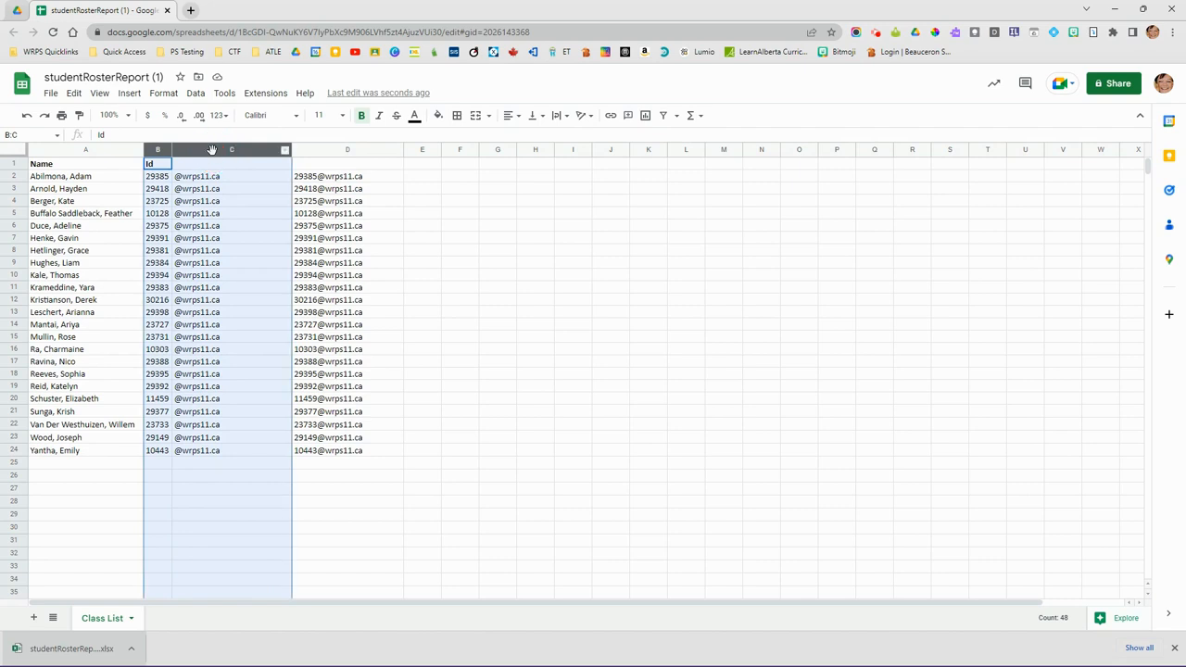
key(Delete)
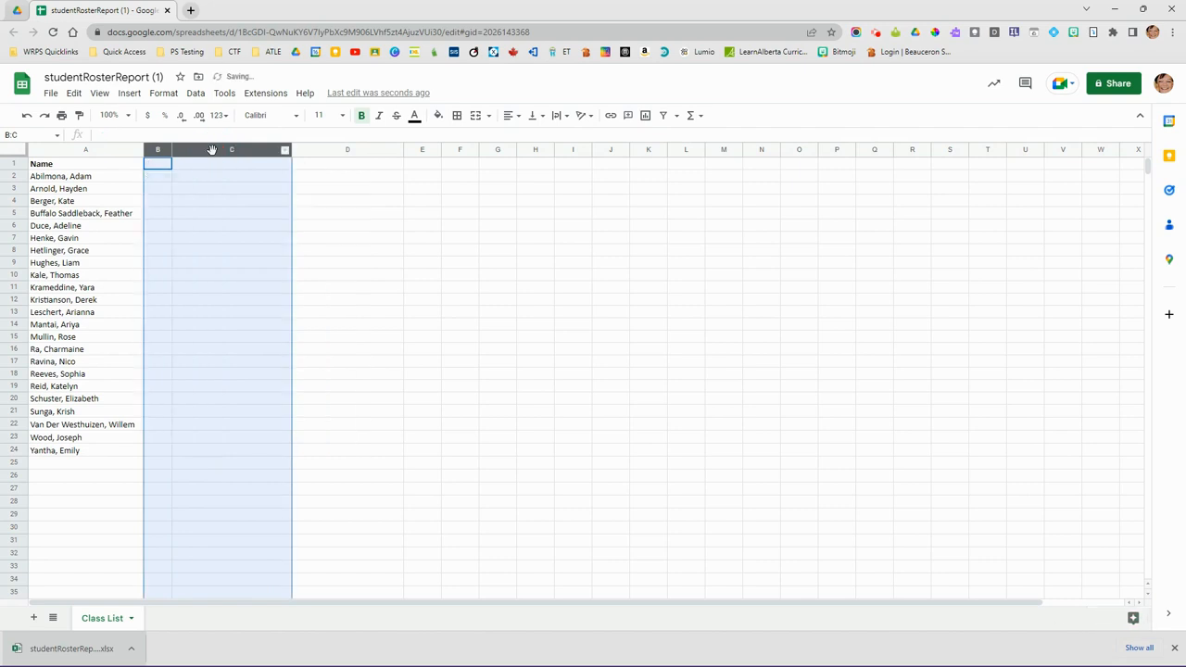
Step: Undo the clearing of columns B and C, and replace the formulas in D2:D24 with their copied values only
key(ctrl+z)
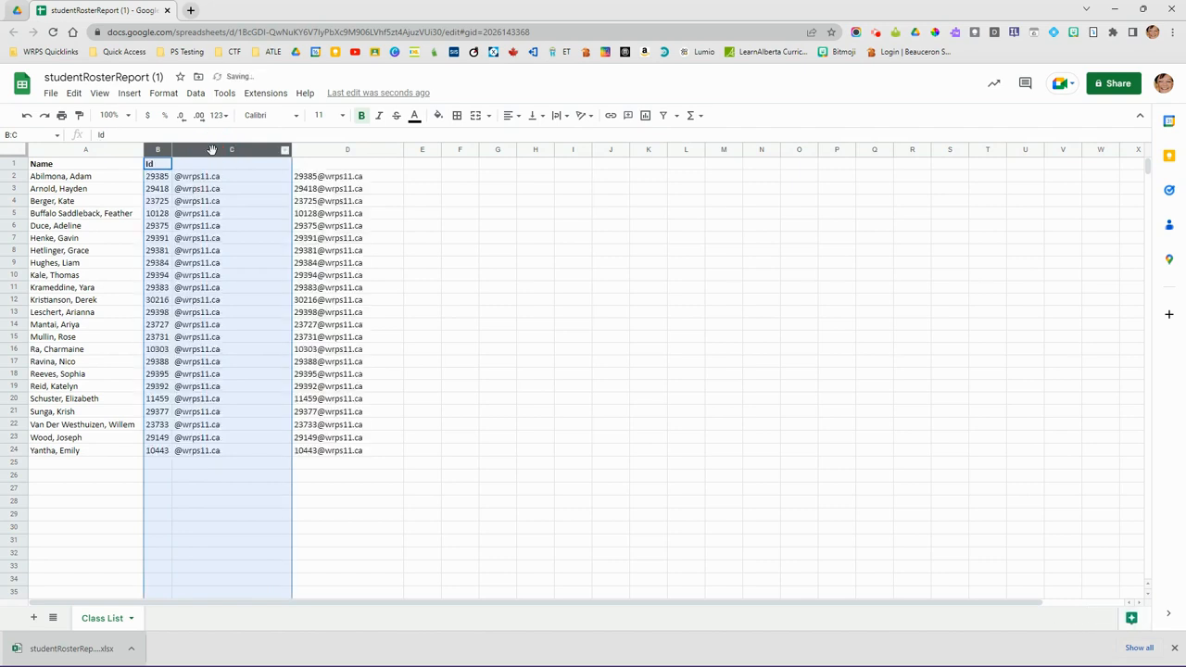
mouse_move(343, 243)
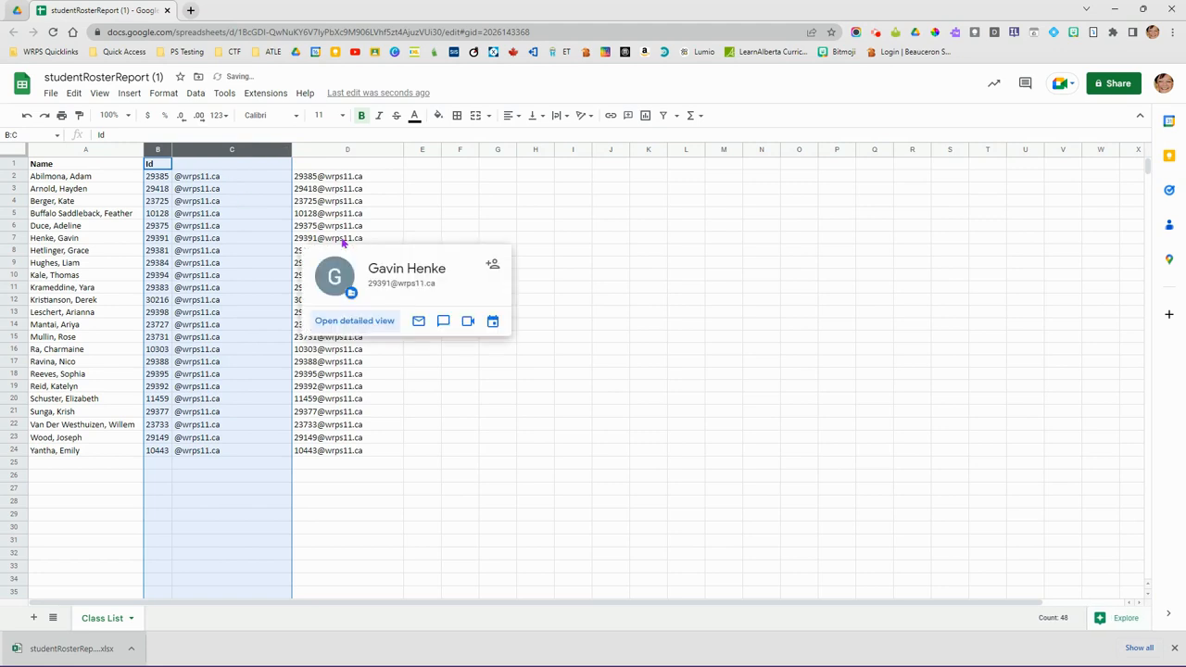
click(357, 179)
drag(357, 178, 365, 445)
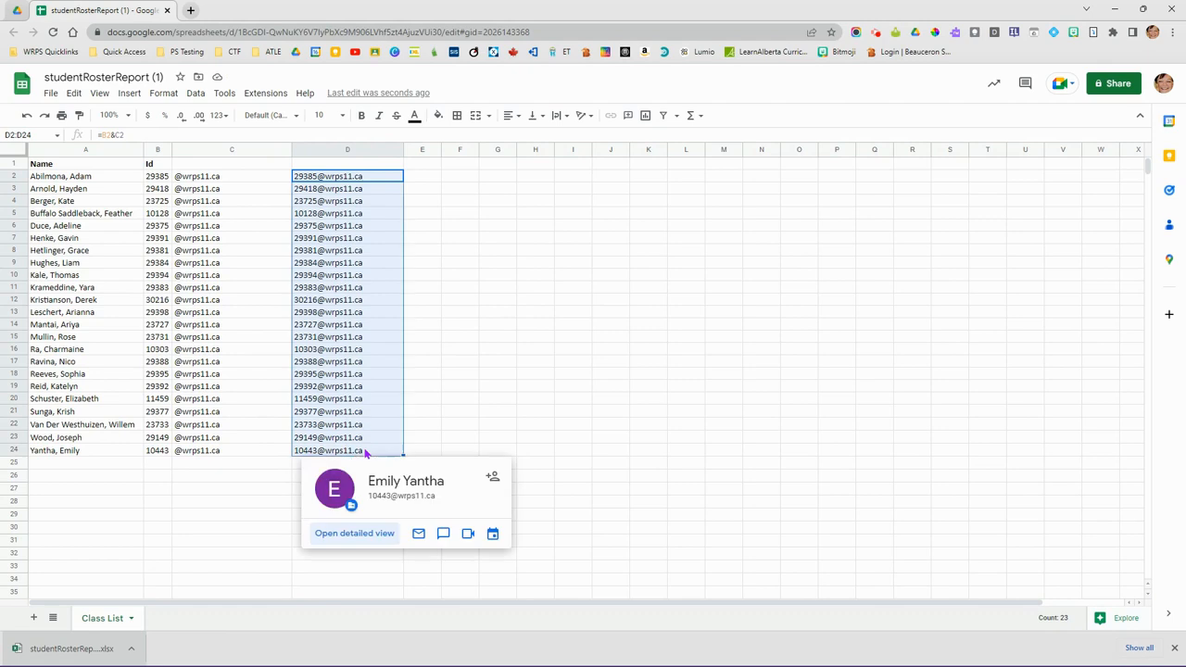
right_click(365, 452)
click(416, 156)
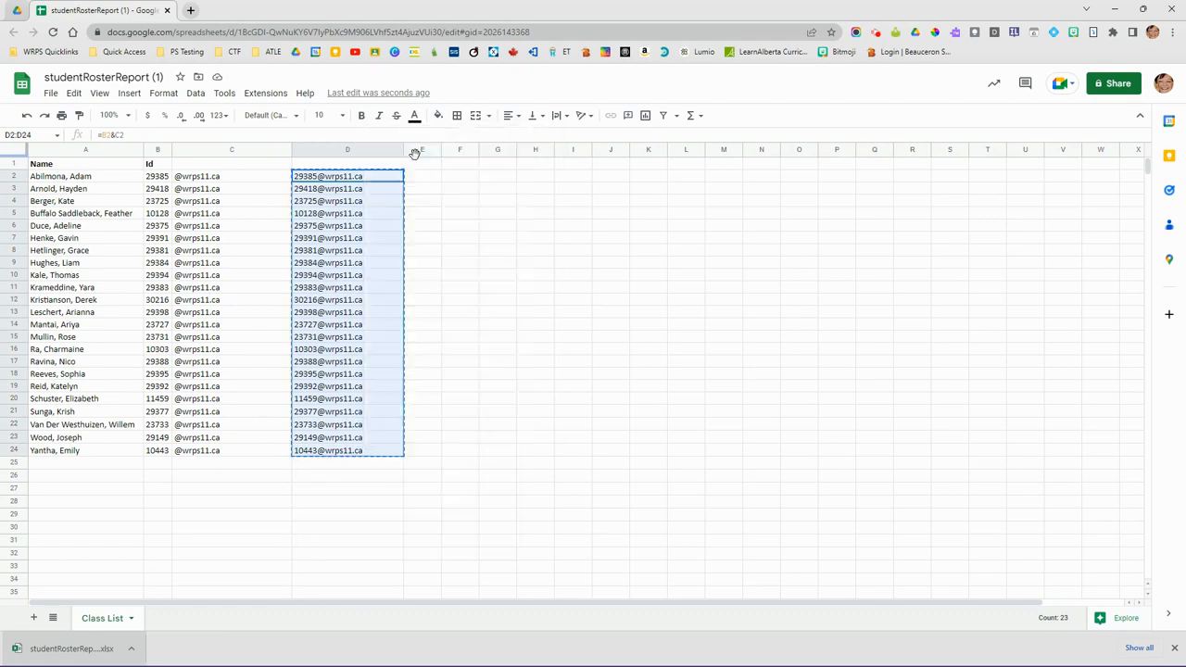
right_click(353, 232)
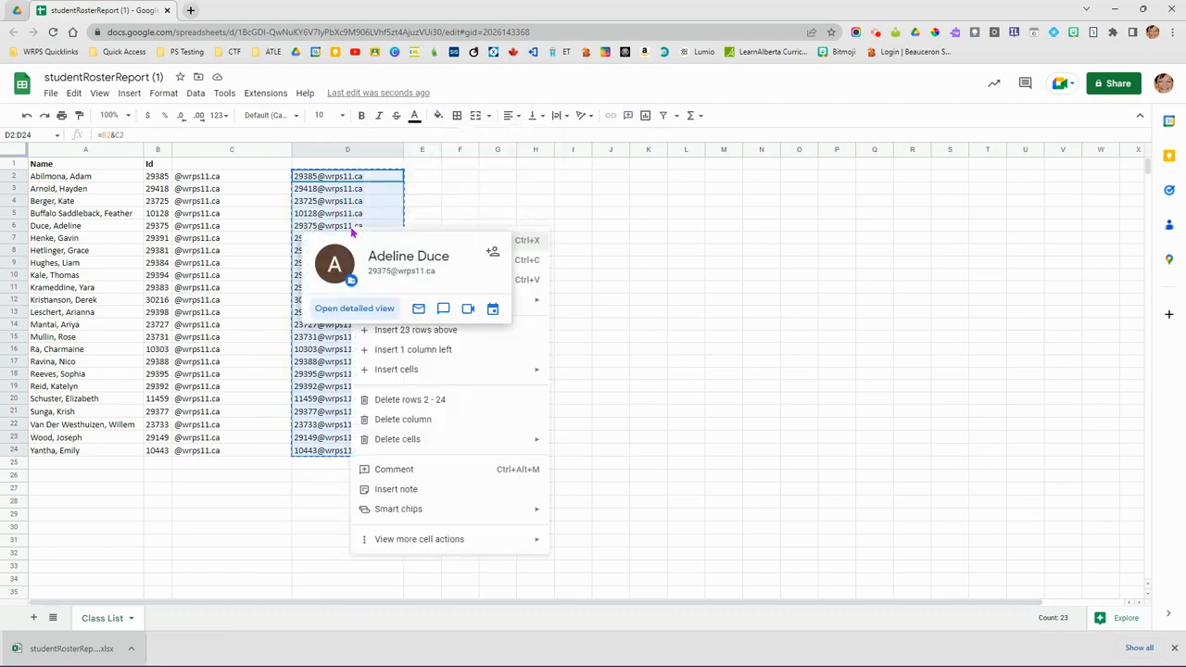
mouse_move(515, 302)
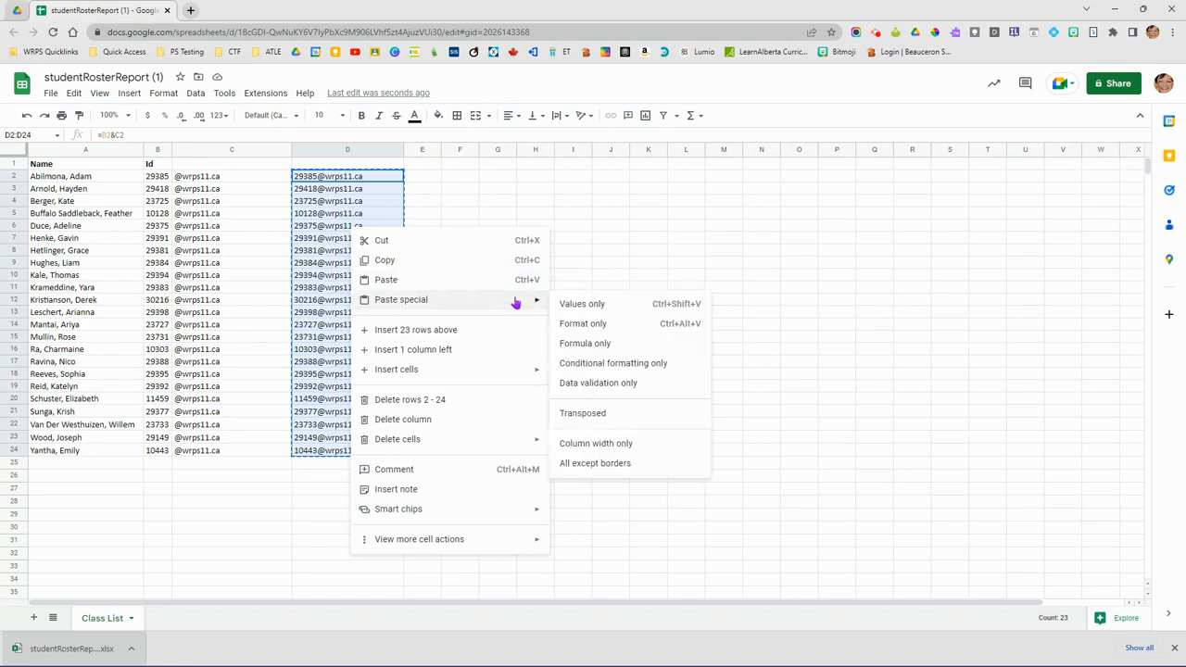
click(582, 304)
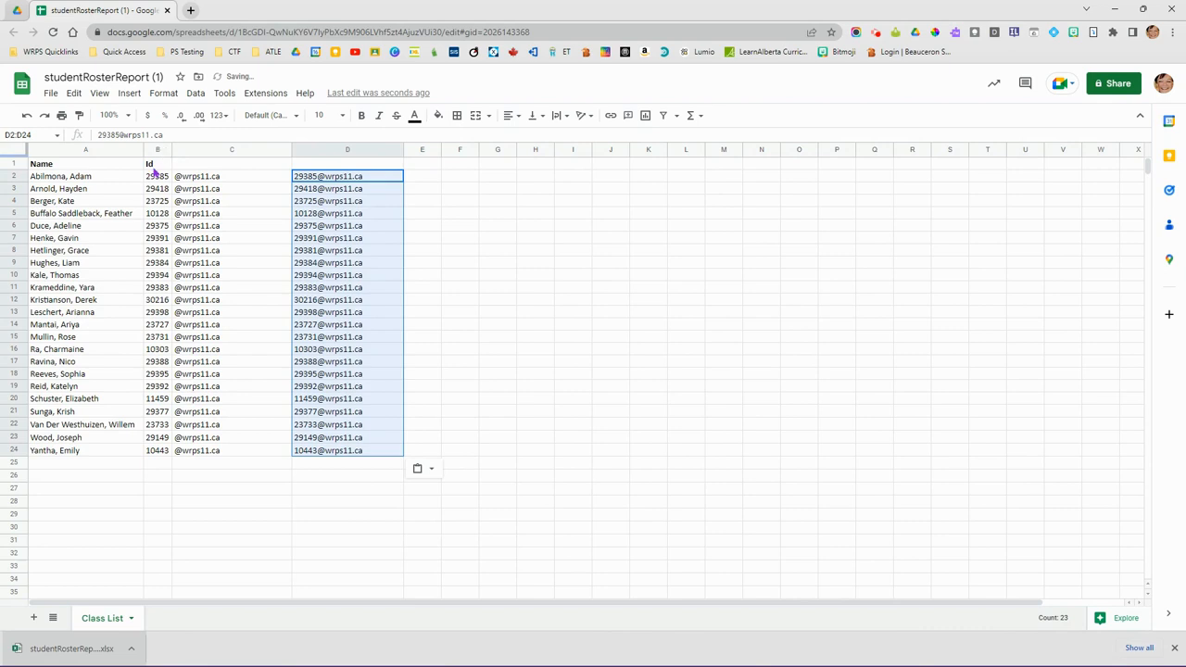
Step: Clear the contents of columns B and C, and split the names in column A into separate last and first name columns
drag(153, 149, 207, 148)
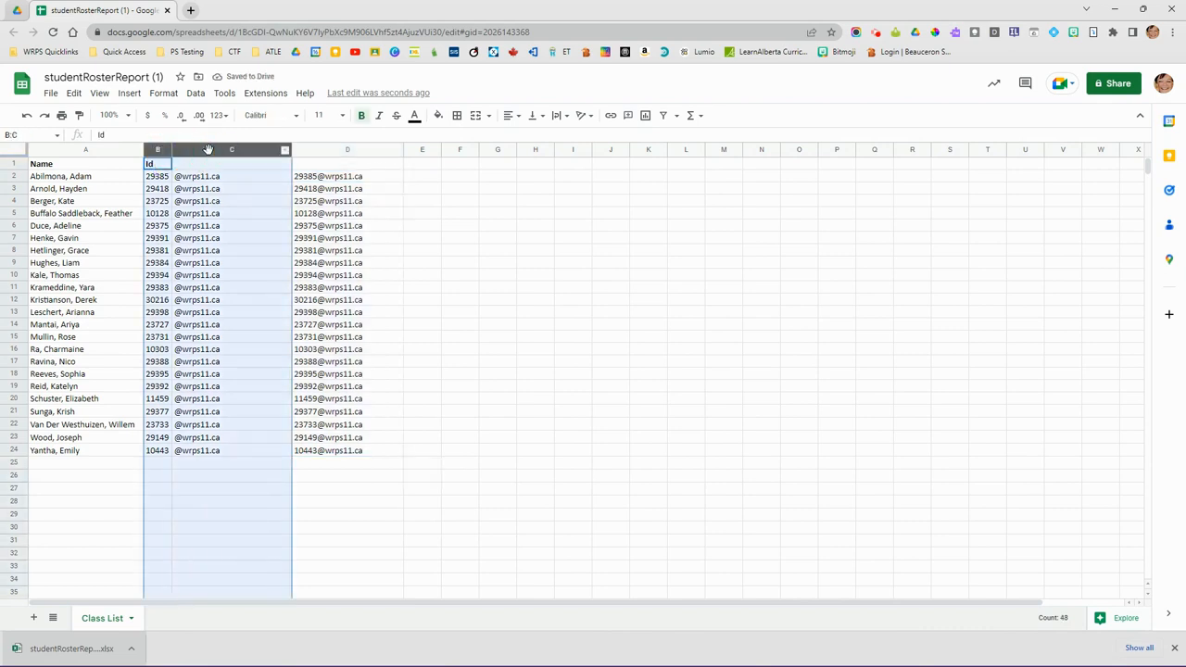
key(Delete)
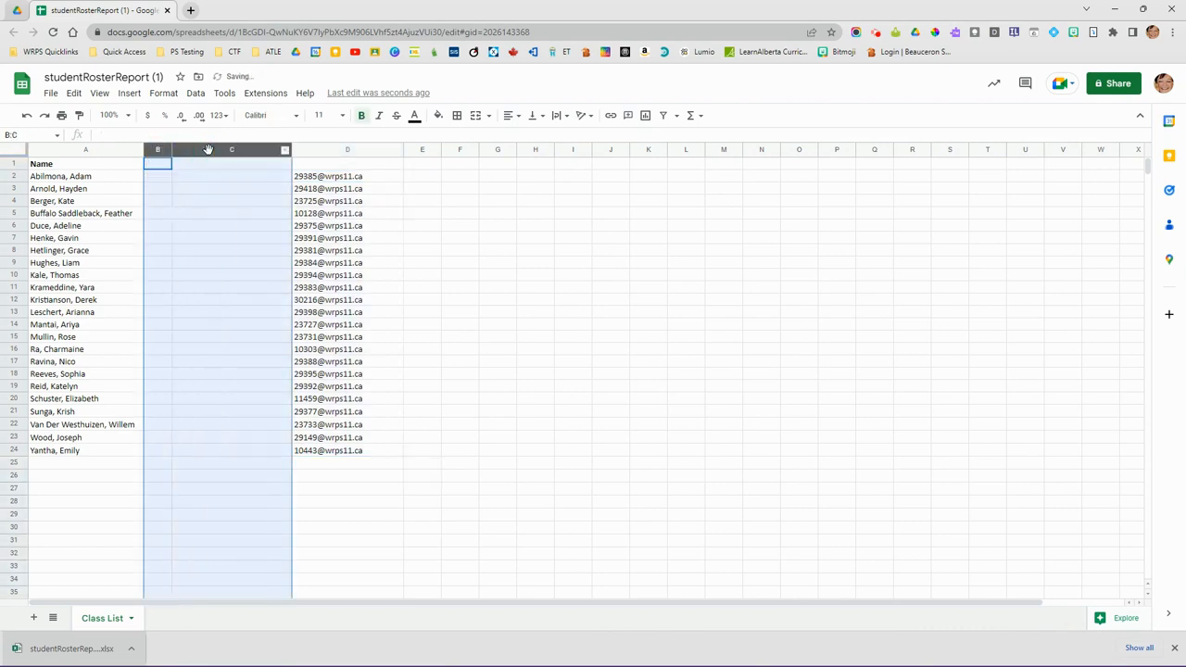
click(102, 151)
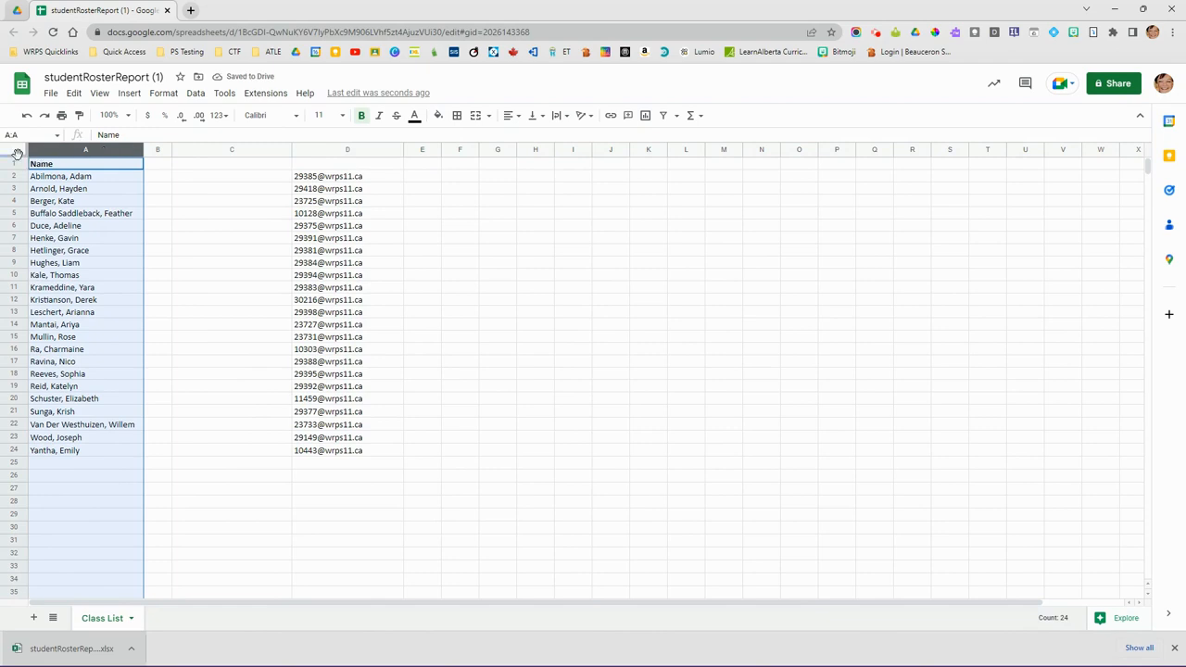
click(158, 96)
mouse_move(195, 96)
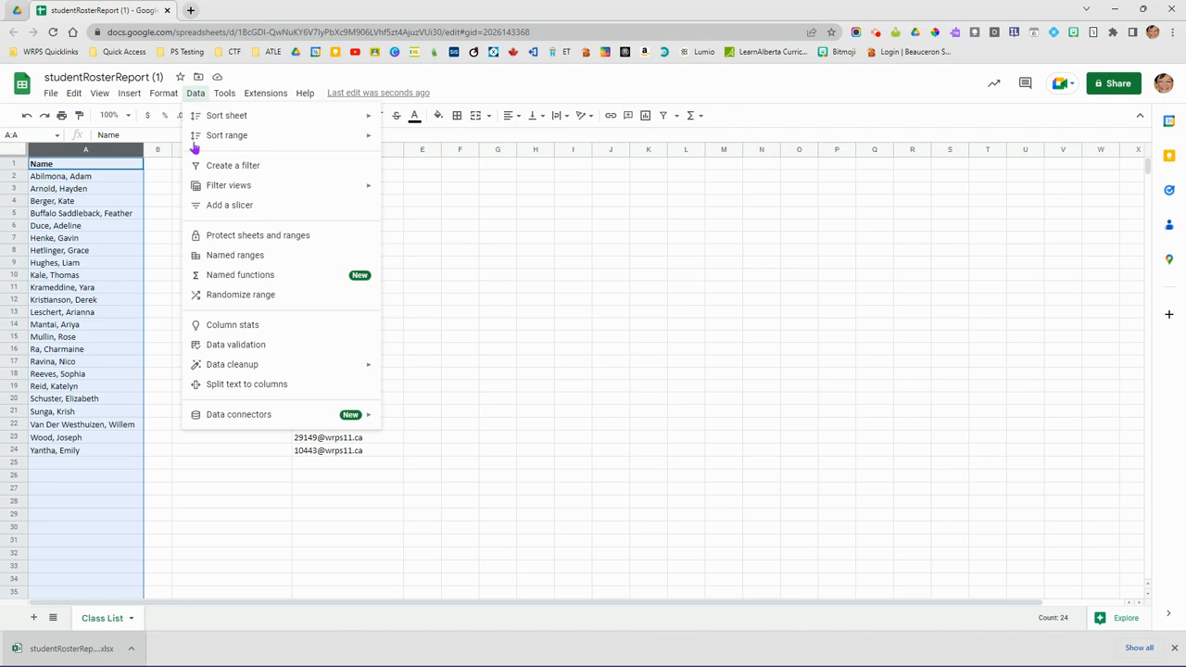
click(227, 386)
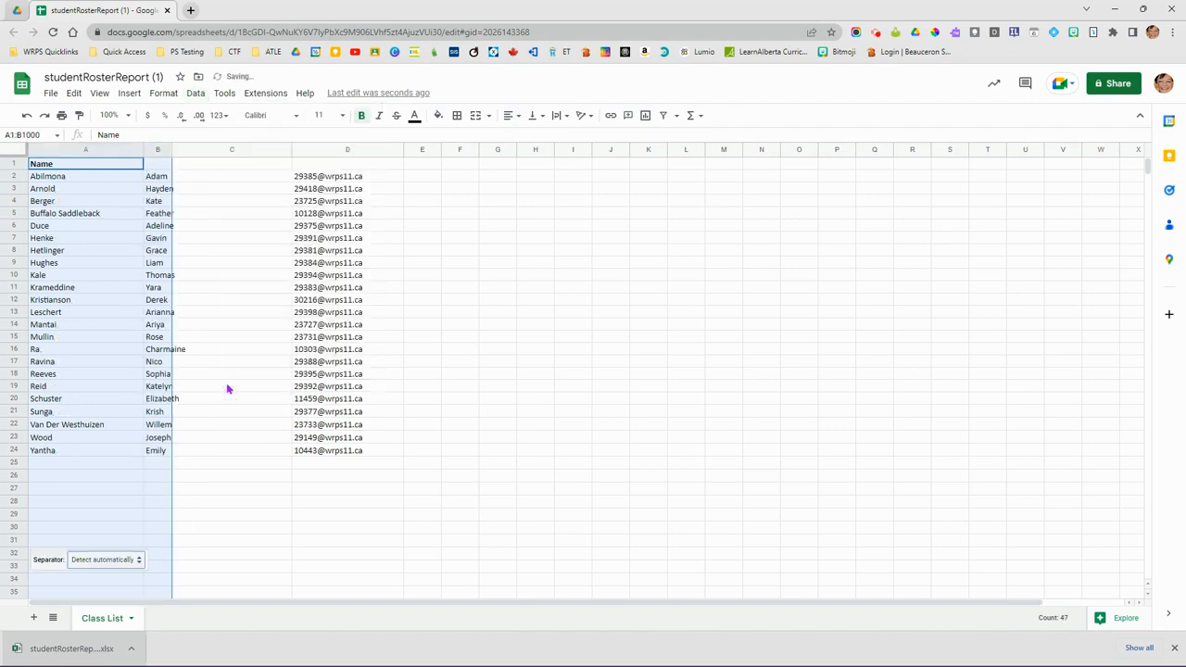
click(227, 388)
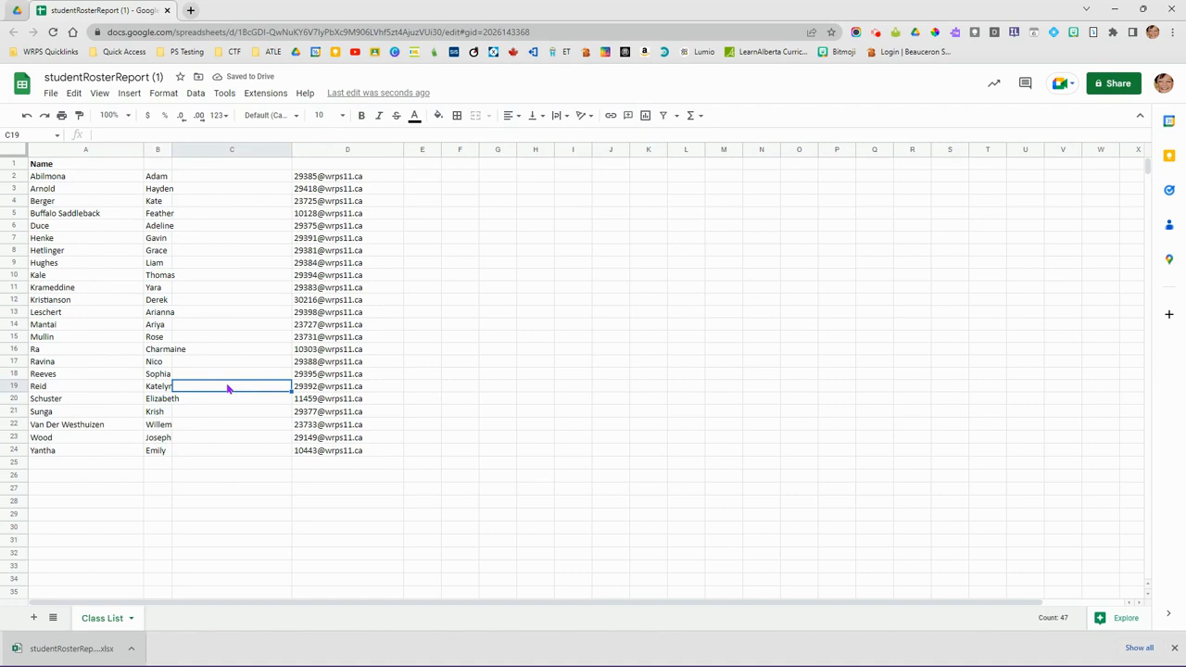
Step: Move the first-name column B in front of column A and delete the empty column C
click(159, 153)
drag(160, 153, 94, 149)
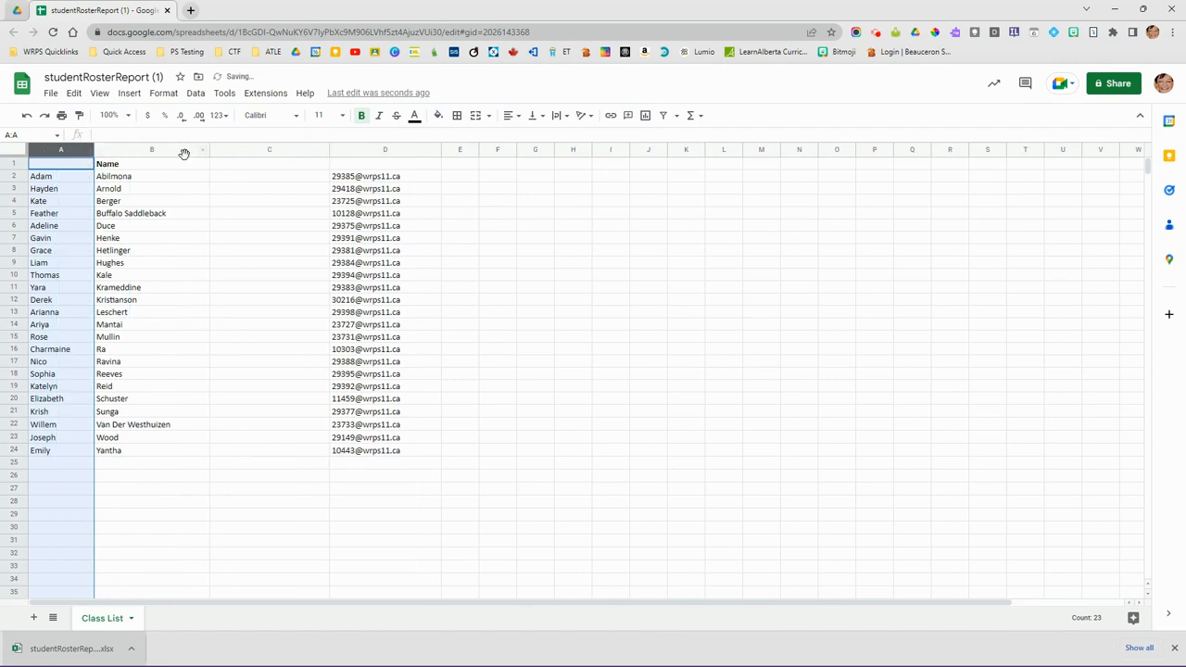
right_click(264, 152)
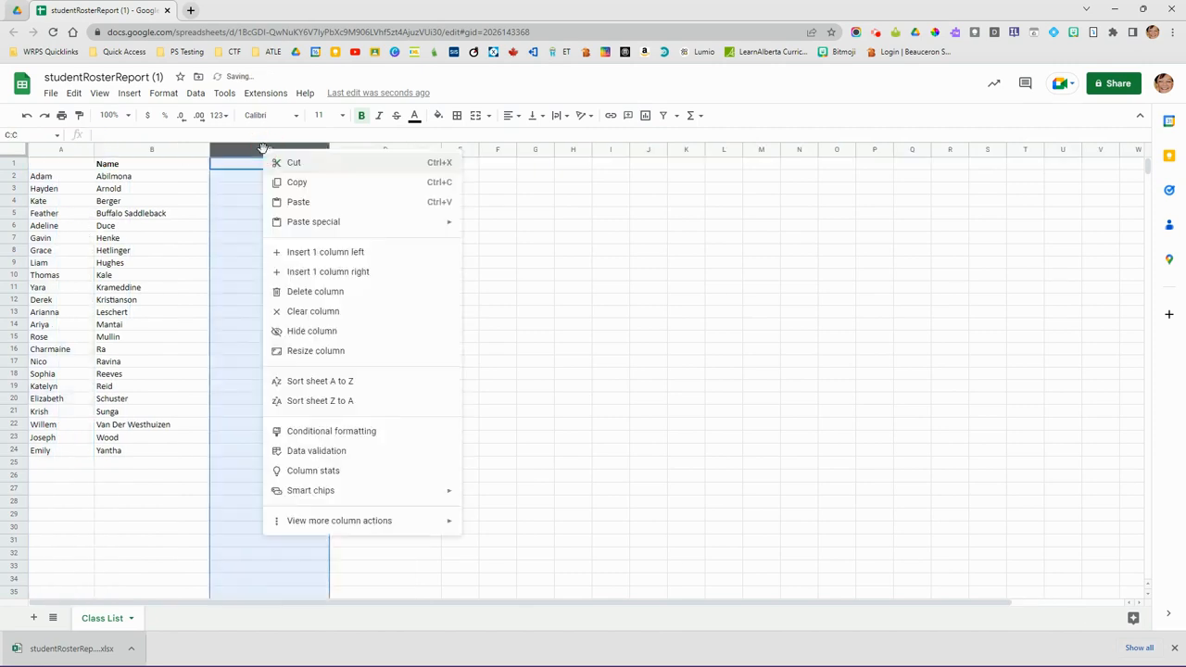
click(310, 293)
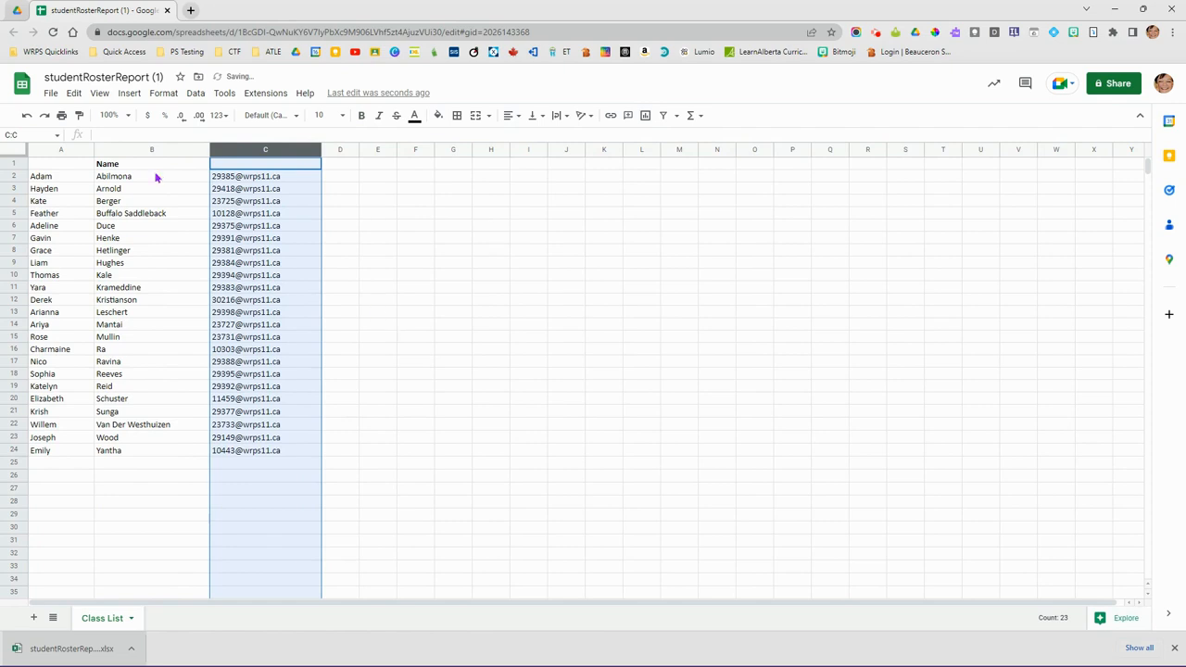
Step: Enter the headers First, Last and Email in A1:C1 and freeze row 1
click(83, 165)
text(First)
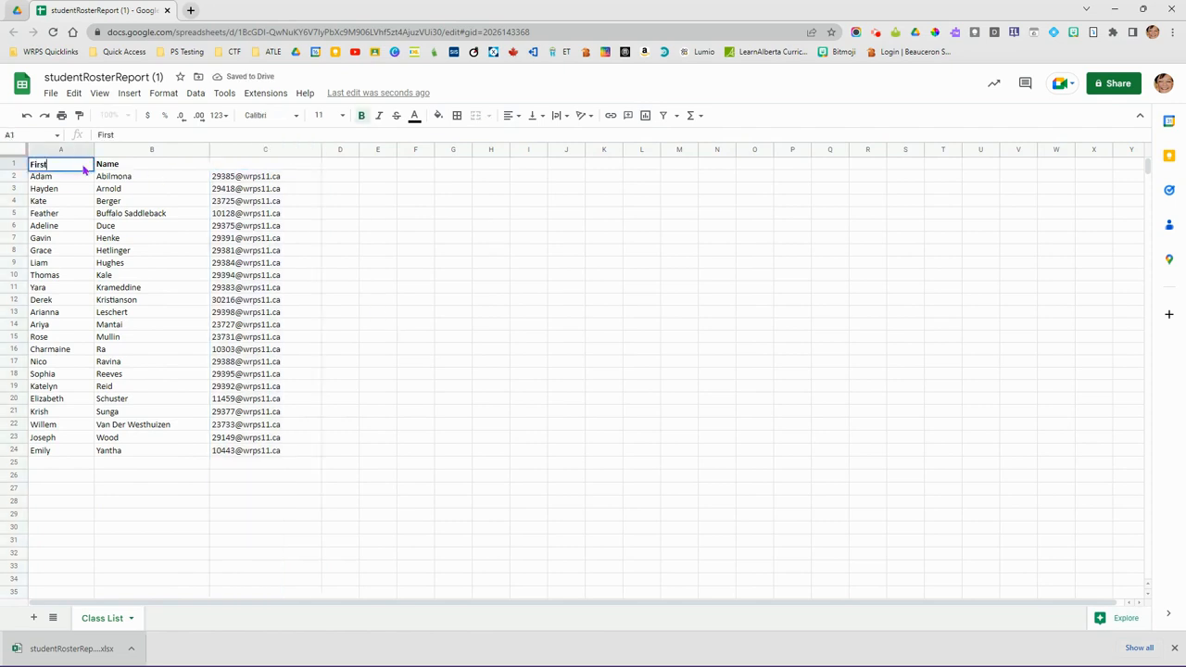
key(Tab)
text(Last)
key(Tab)
text(Email)
key(Return)
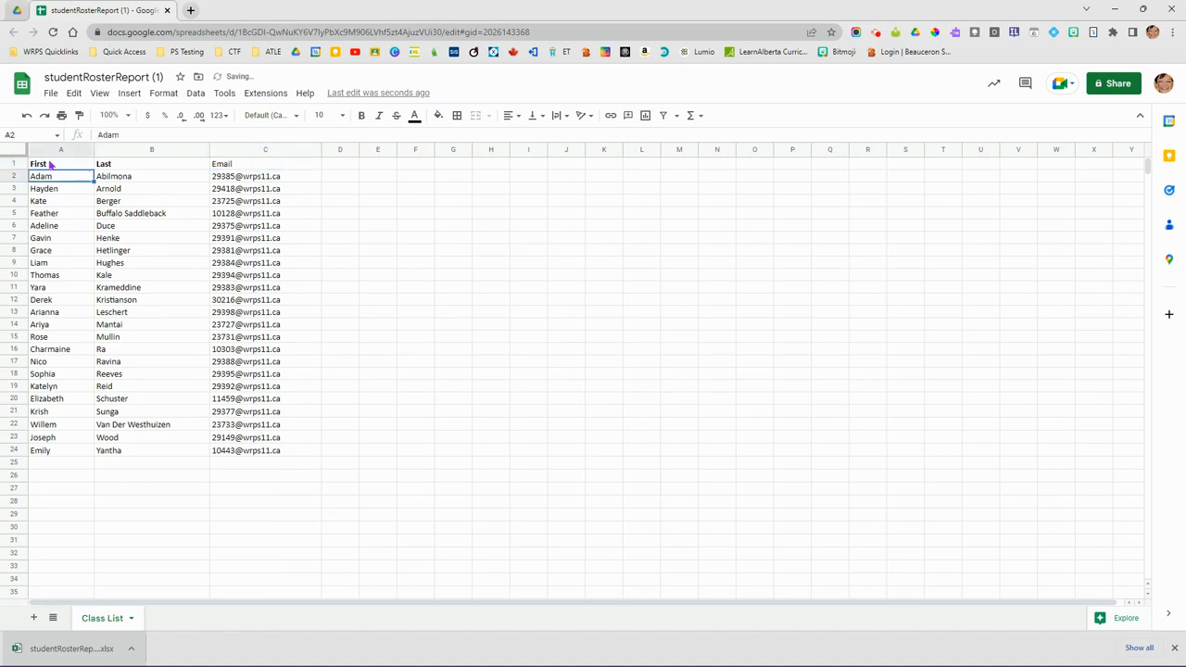
drag(14, 157, 14, 169)
Step: Rename the spreadsheet as Class List 22/23
click(120, 77)
click(121, 77)
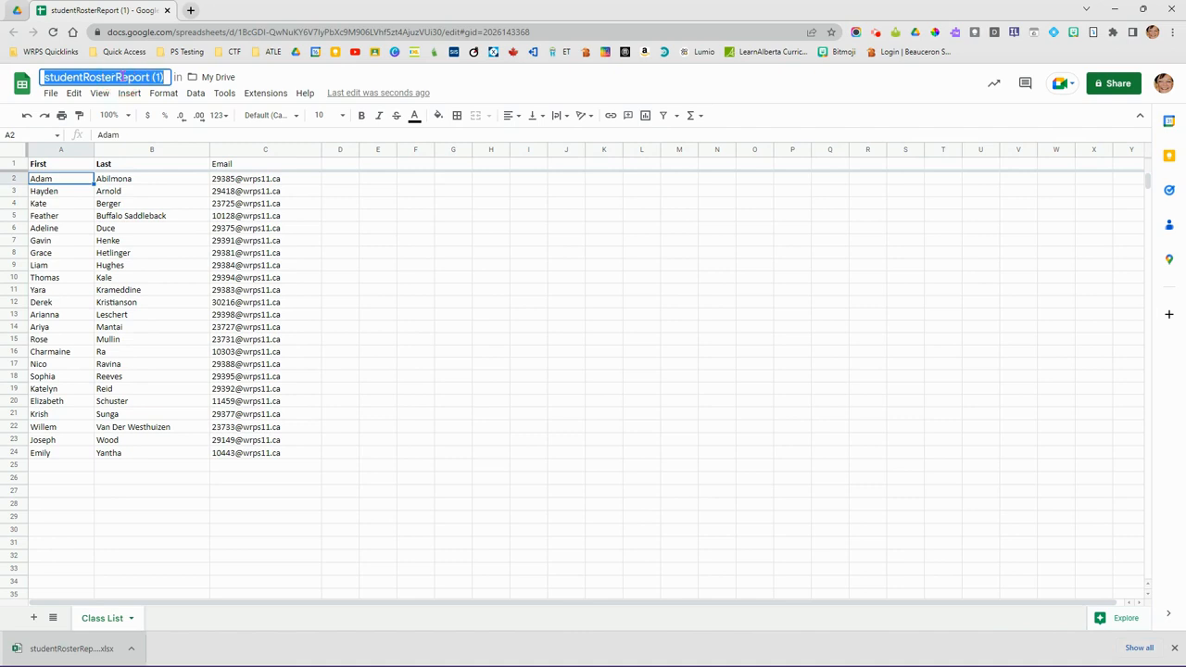
text(Class)
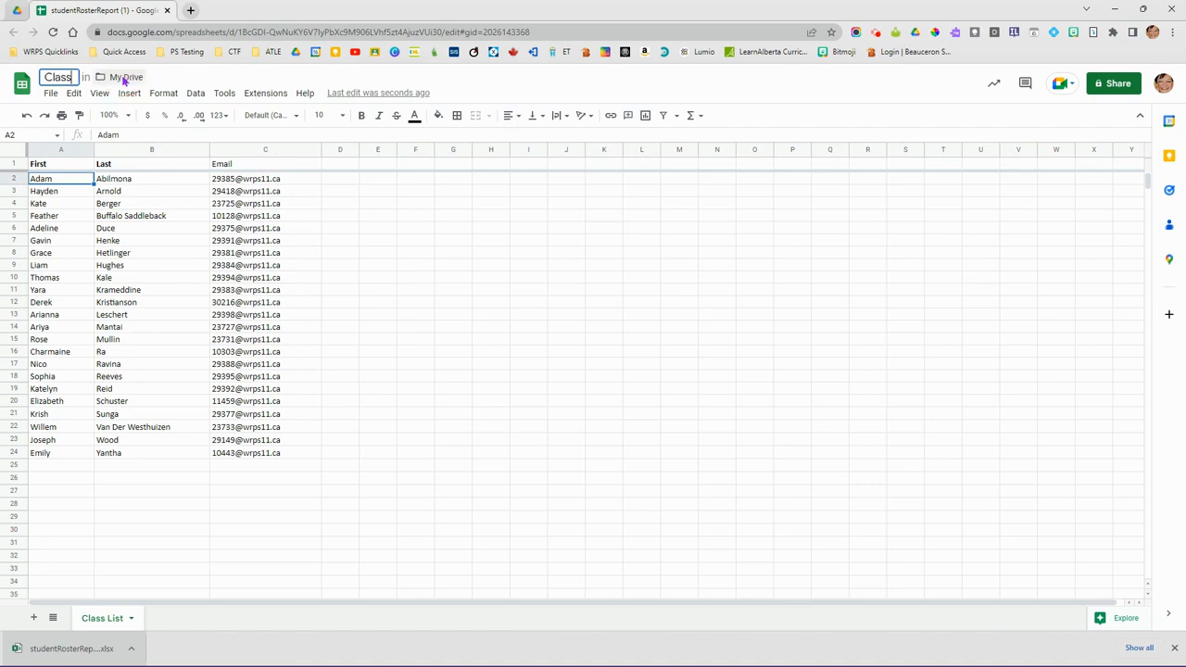
text( List 22/23)
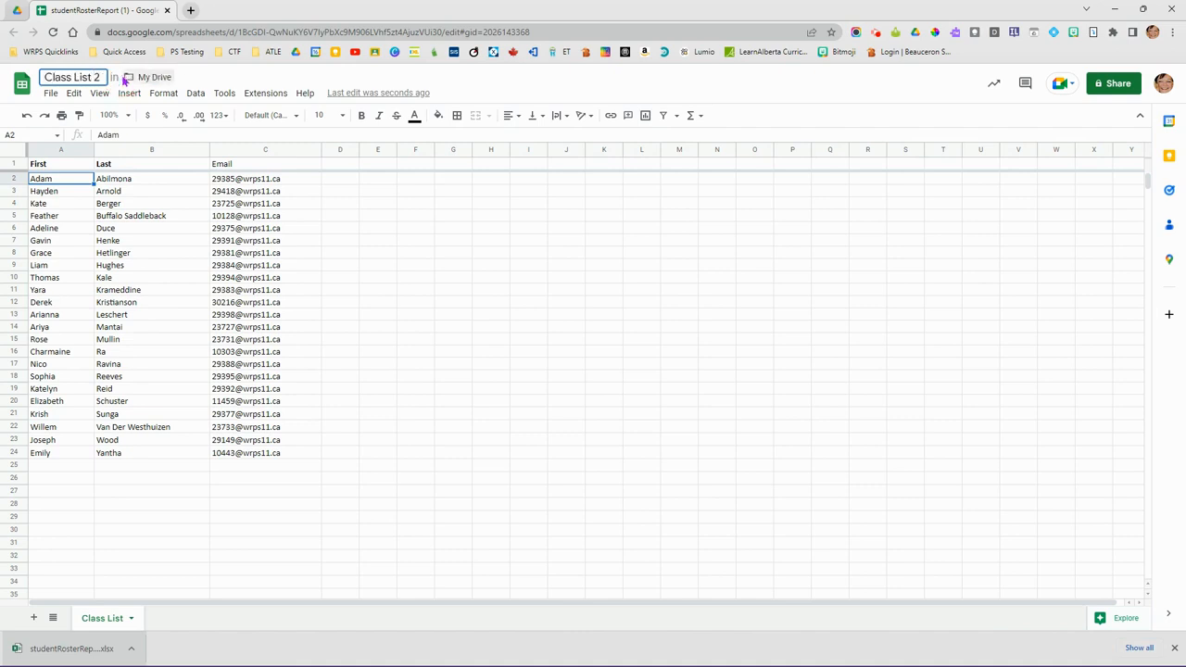
key(Return)
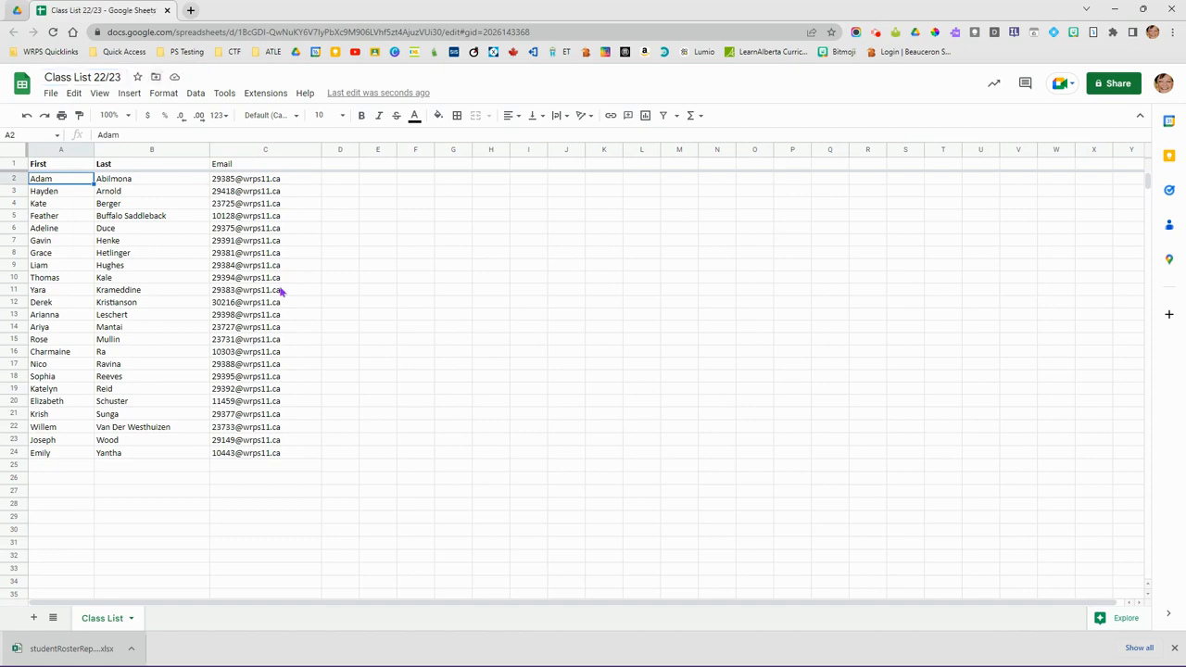
mouse_move(298, 308)
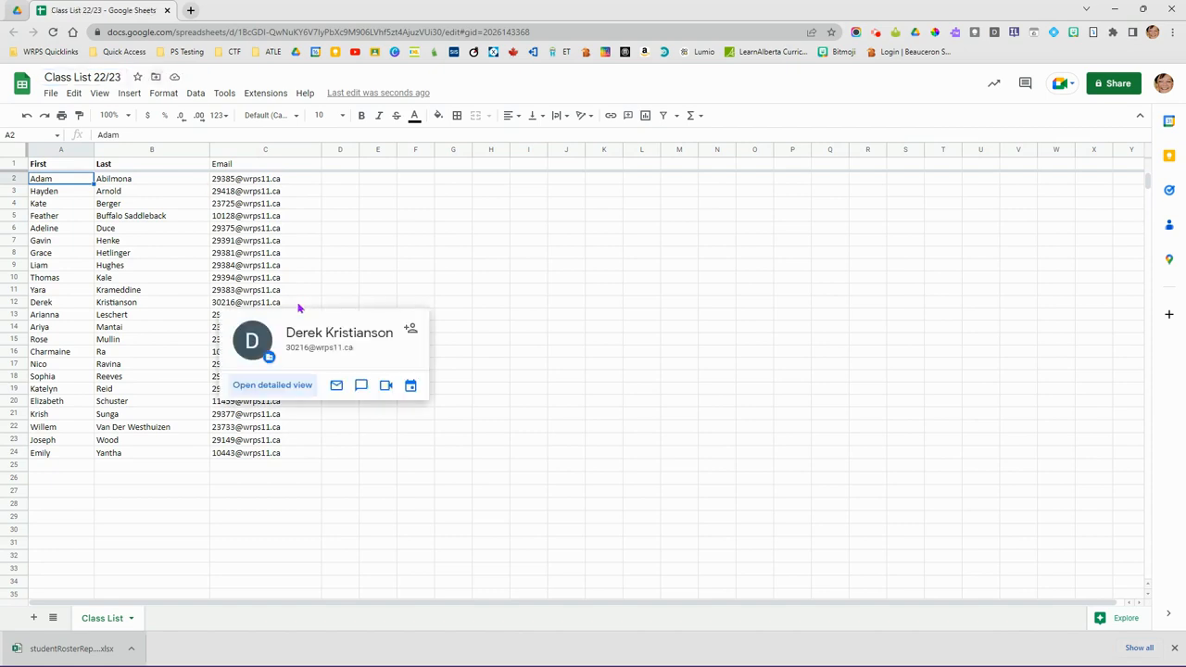